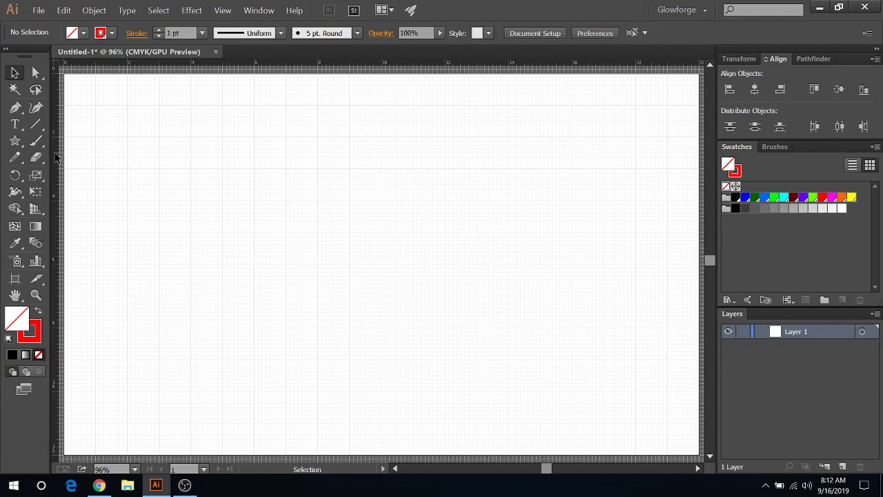
# Draw a 10 in × 10 in circle with the Ellipse Tool and move it toward the artboard's top-left.
pyautogui.click(16, 141)
pyautogui.moveTo(15, 146); pyautogui.dragTo(80, 177)
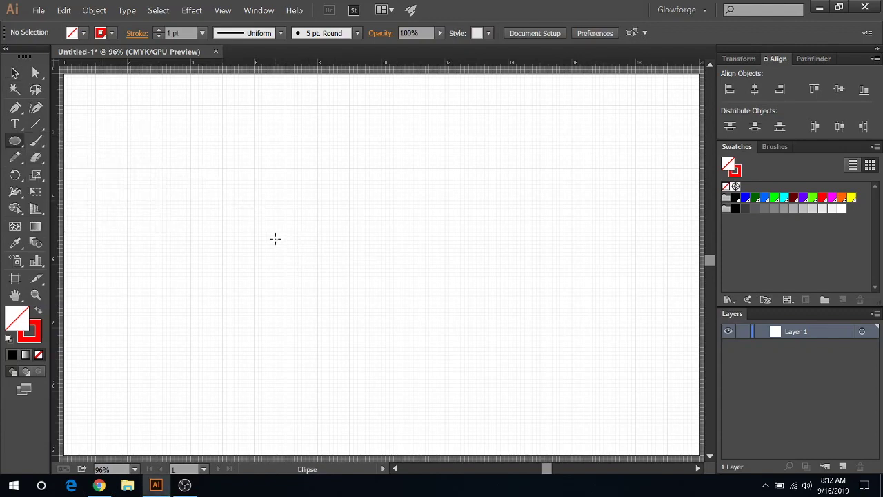
pyautogui.click(281, 238)
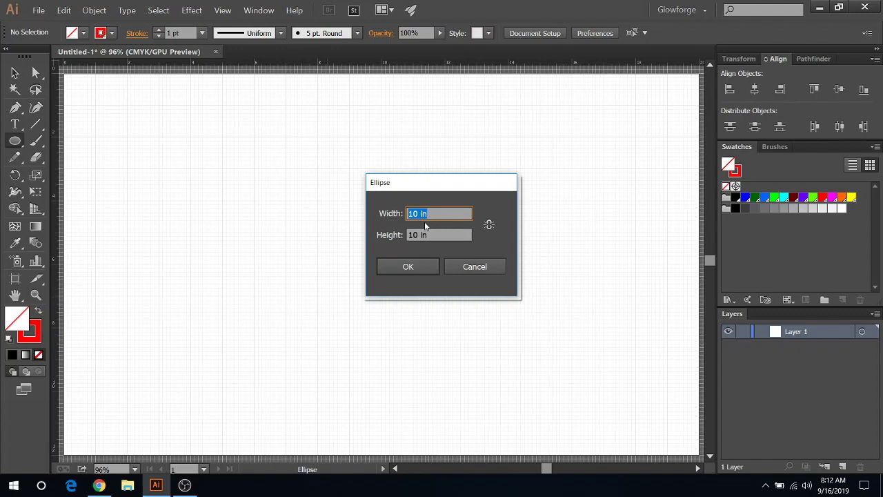
pyautogui.click(411, 267)
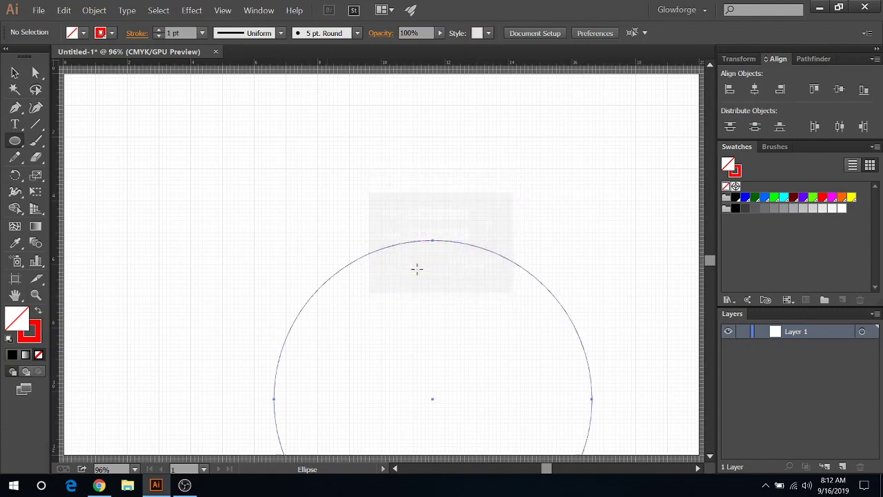
pyautogui.click(14, 72)
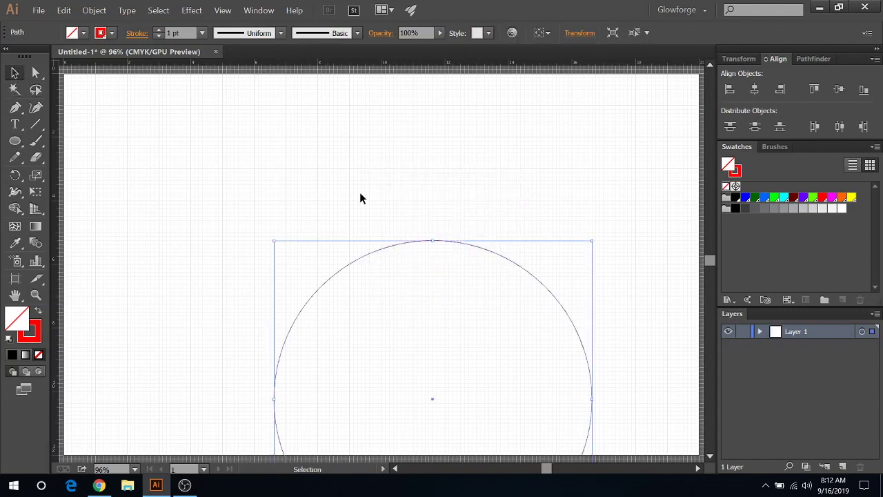
pyautogui.moveTo(371, 256); pyautogui.dragTo(183, 100)
# Set the circle's fill to None and keep its red outline.
pyautogui.click(83, 33)
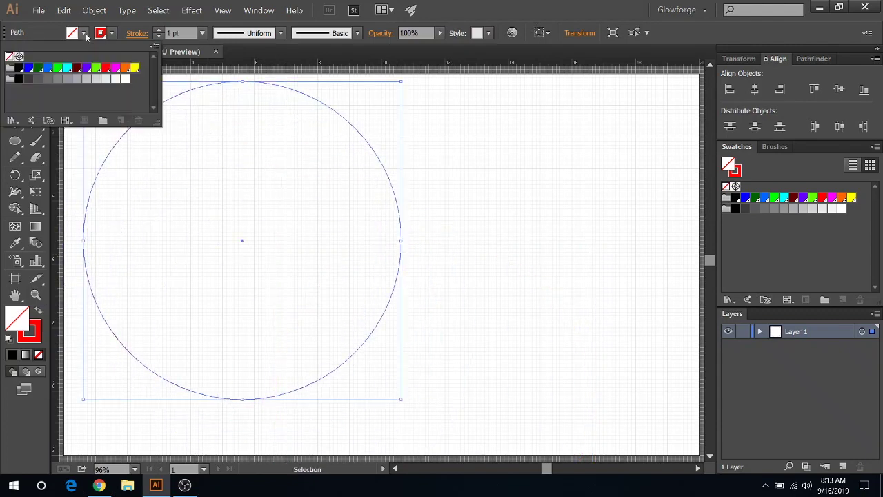
pyautogui.click(18, 67)
pyautogui.click(83, 33)
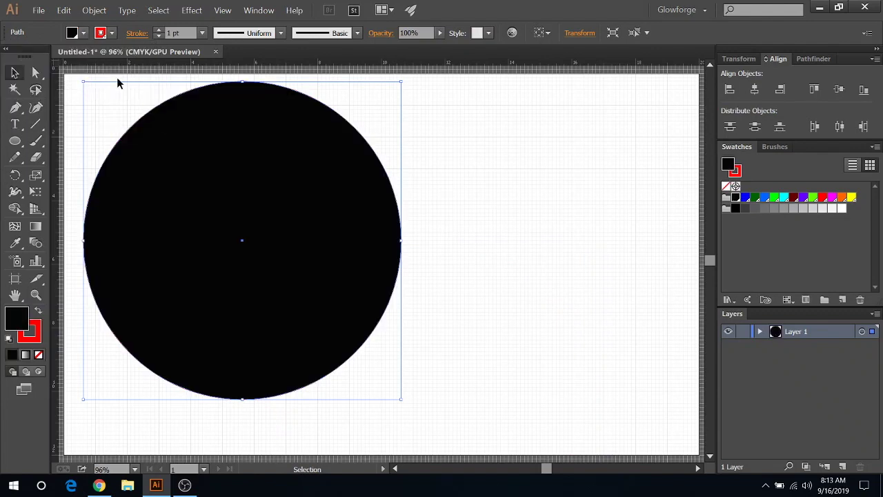
pyautogui.click(84, 33)
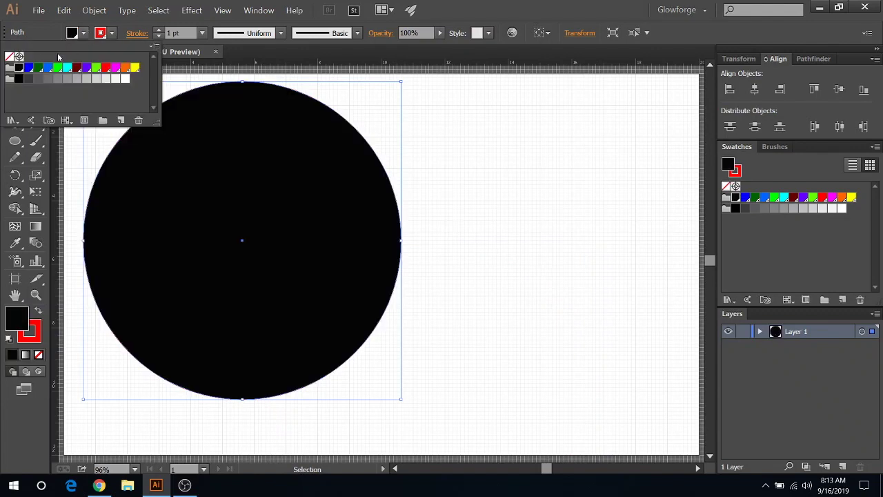
pyautogui.click(14, 58)
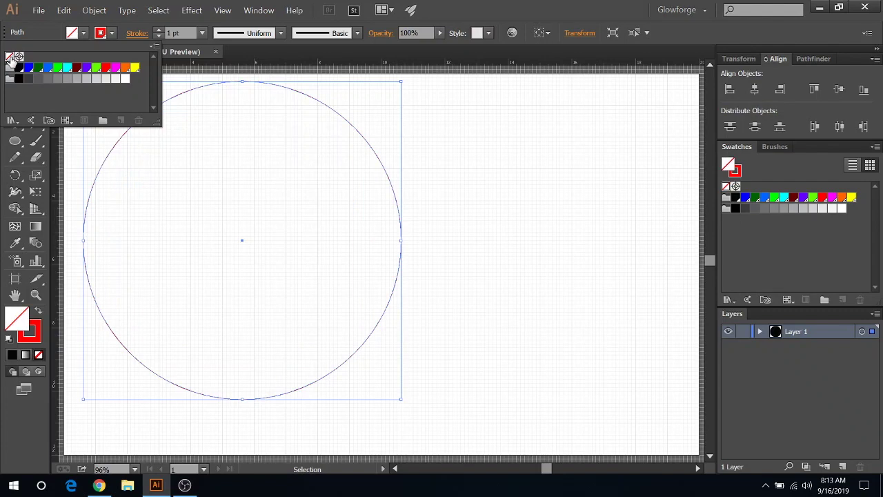
pyautogui.click(113, 35)
pyautogui.click(113, 33)
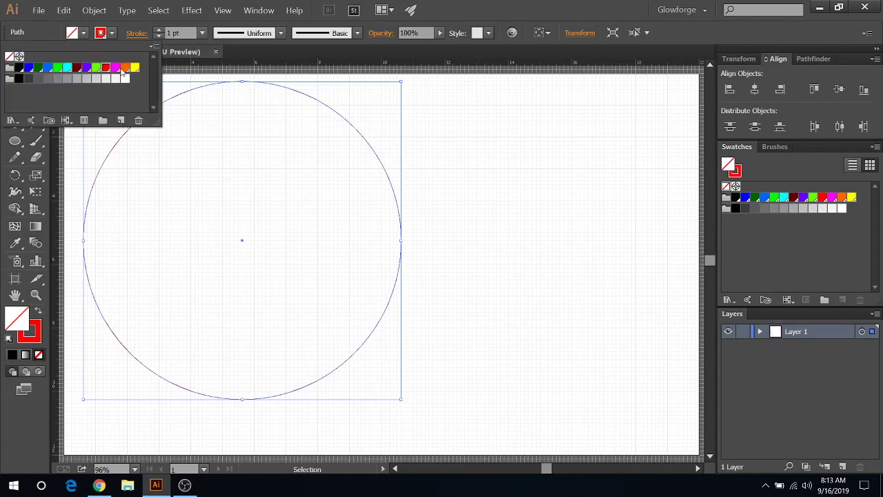
pyautogui.click(112, 33)
pyautogui.click(445, 171)
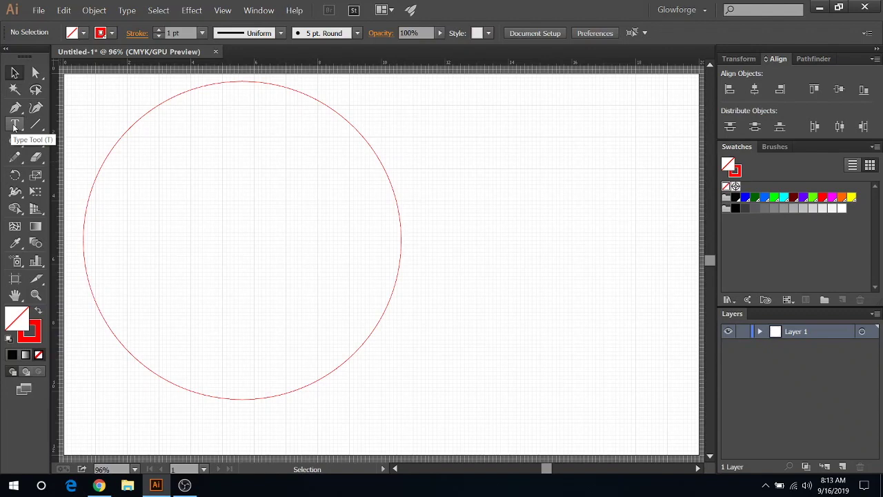
# Type MERRY and CHRISTMAS on two lines inside the circle.
pyautogui.click(14, 125)
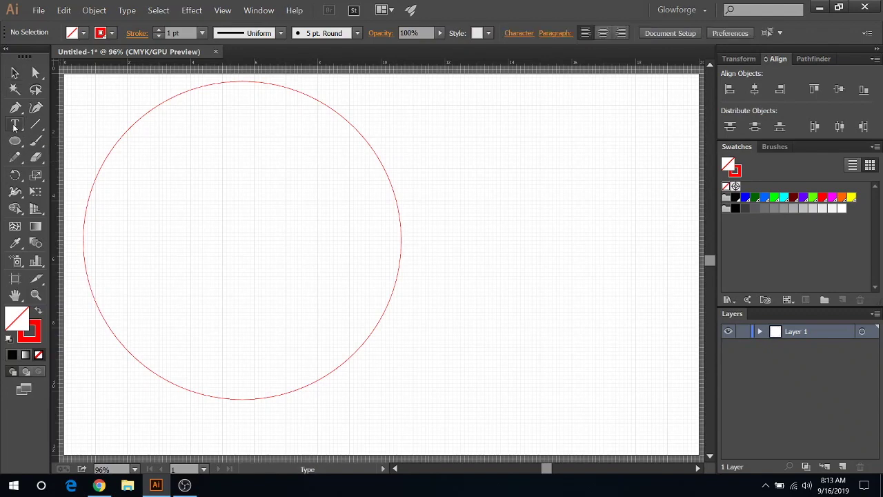
pyautogui.click(138, 185)
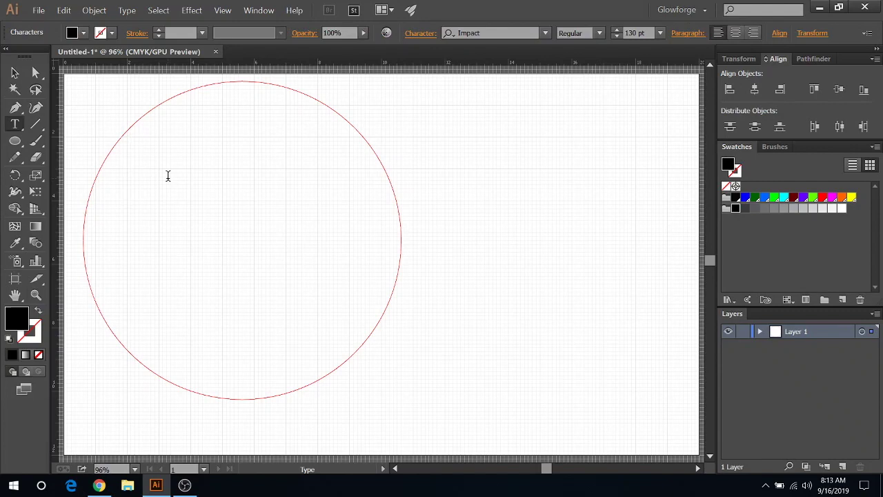
pyautogui.write('ME')
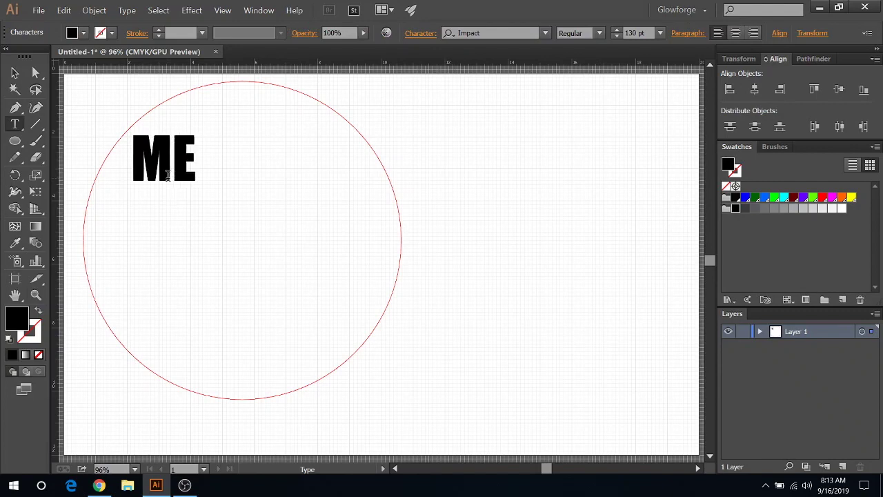
pyautogui.write('RRY')
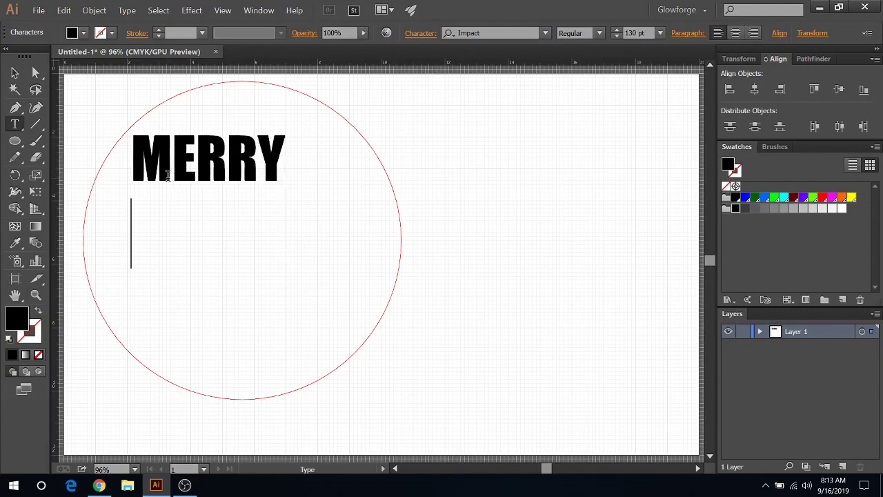
pyautogui.press('Return')
pyautogui.write('CHRIST')
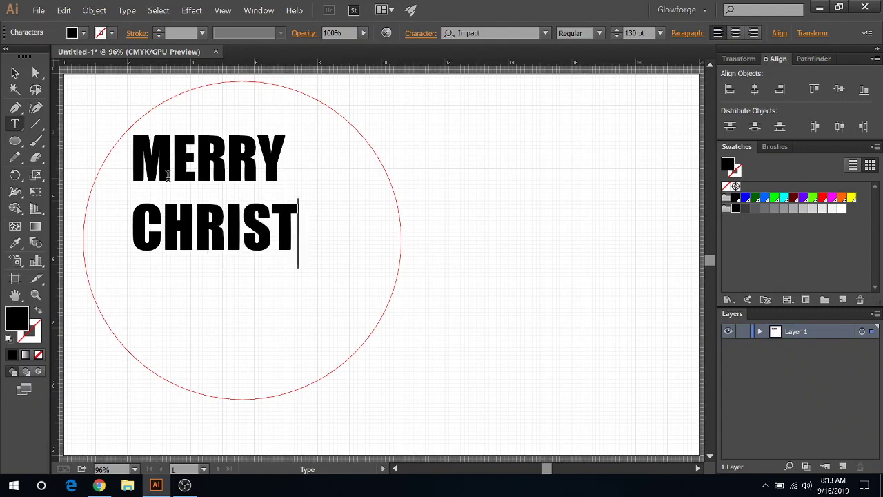
pyautogui.write('MAS')
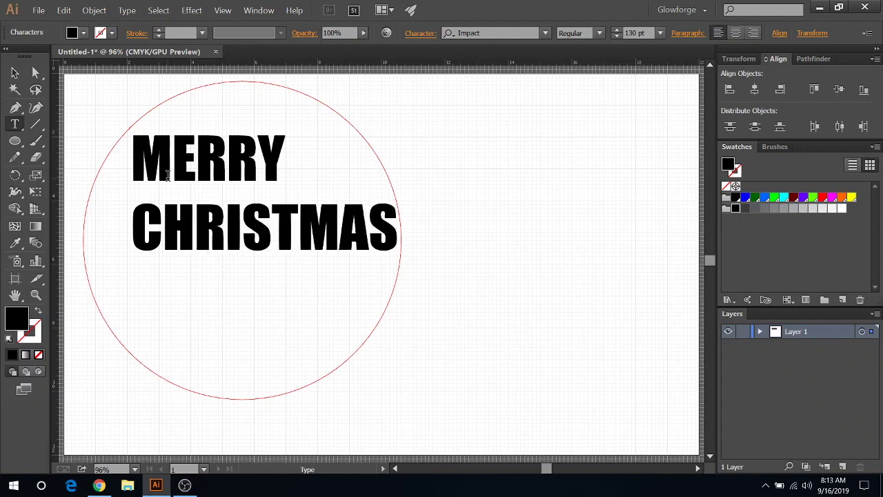
# Position the MERRY CHRISTMAS text in the left half of the circle.
pyautogui.click(15, 72)
pyautogui.click(145, 158)
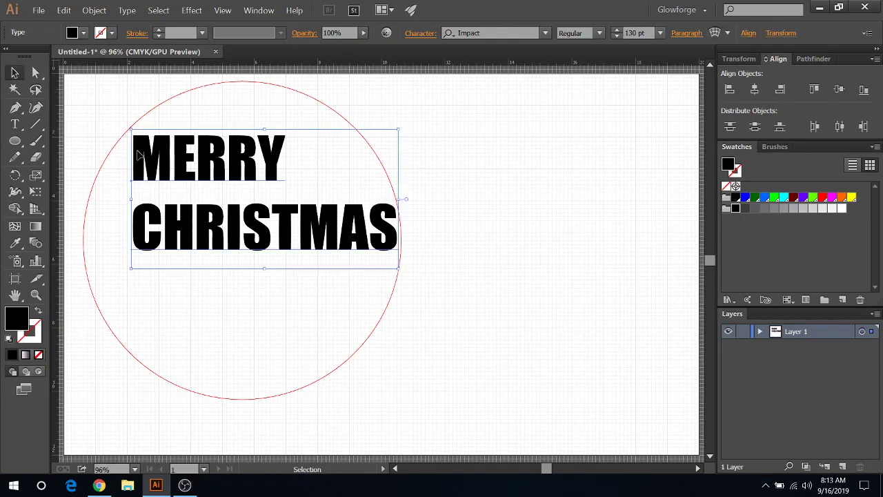
pyautogui.moveTo(179, 164); pyautogui.dragTo(160, 198)
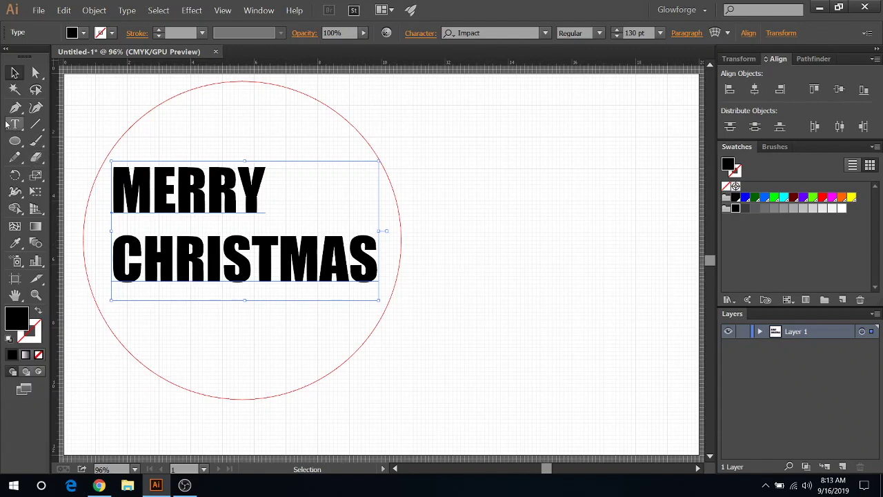
pyautogui.moveTo(214, 200); pyautogui.dragTo(213, 238)
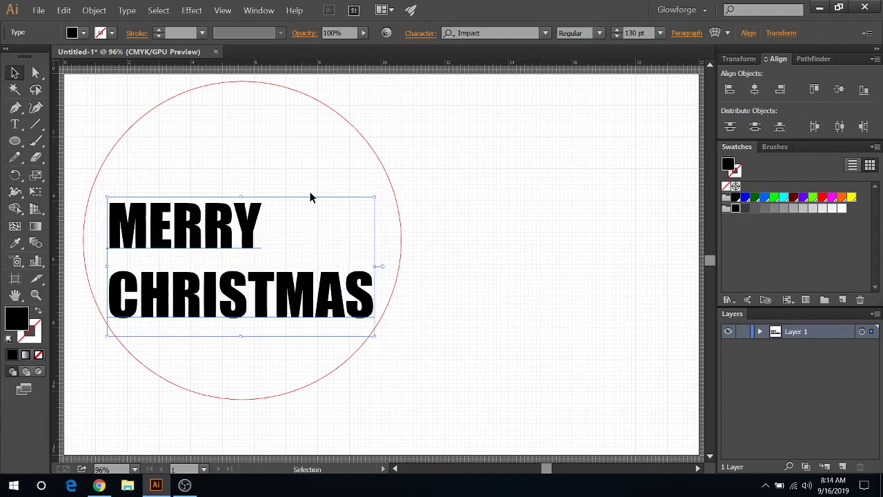
pyautogui.click(288, 175)
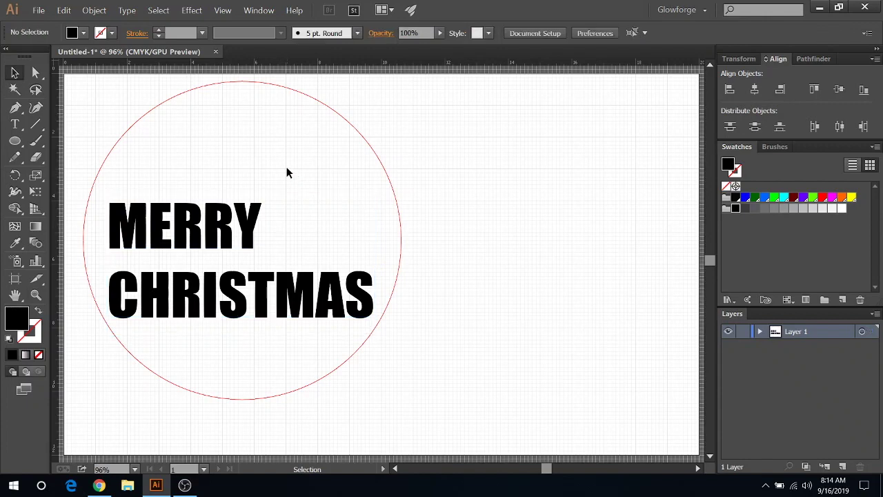
pyautogui.moveTo(238, 226); pyautogui.dragTo(235, 219)
pyautogui.click(528, 239)
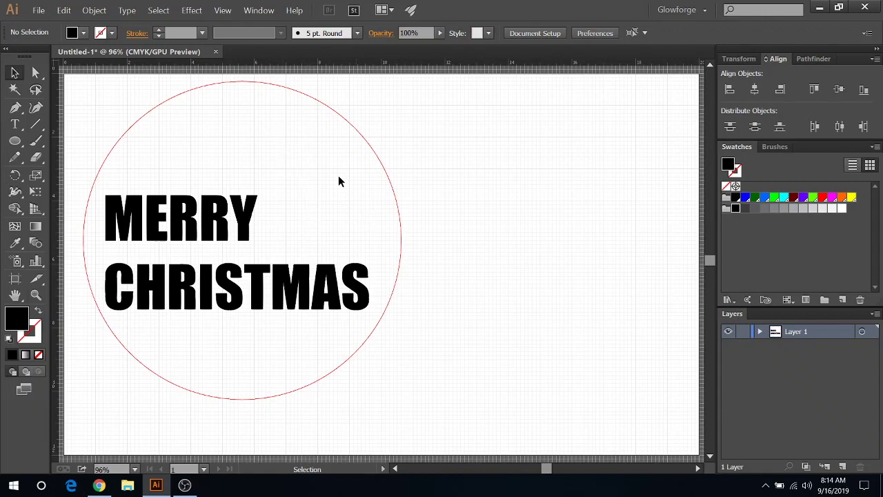
# Draw a five-pointed star with the Star Tool and place it just right of MERRY.
pyautogui.click(15, 142)
pyautogui.moveTo(16, 144); pyautogui.dragTo(62, 206)
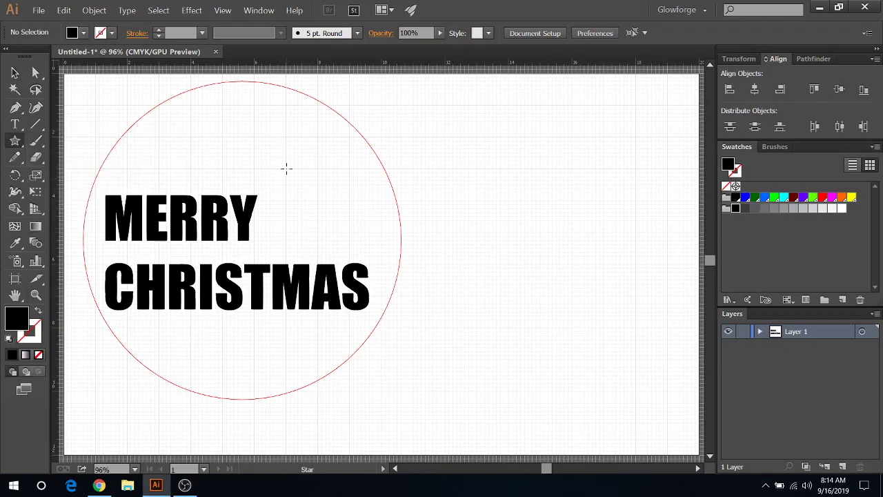
pyautogui.moveTo(268, 131); pyautogui.dragTo(309, 183)
pyautogui.press('v')
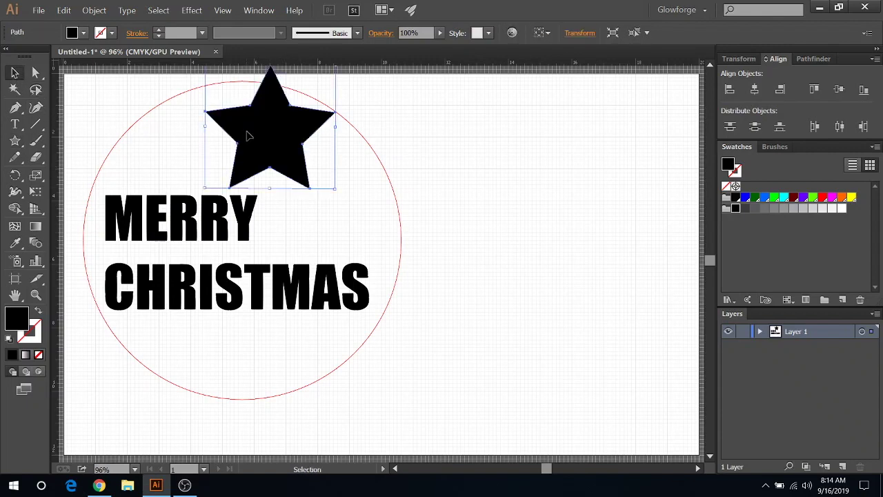
pyautogui.moveTo(248, 136); pyautogui.dragTo(297, 189)
pyautogui.click(442, 170)
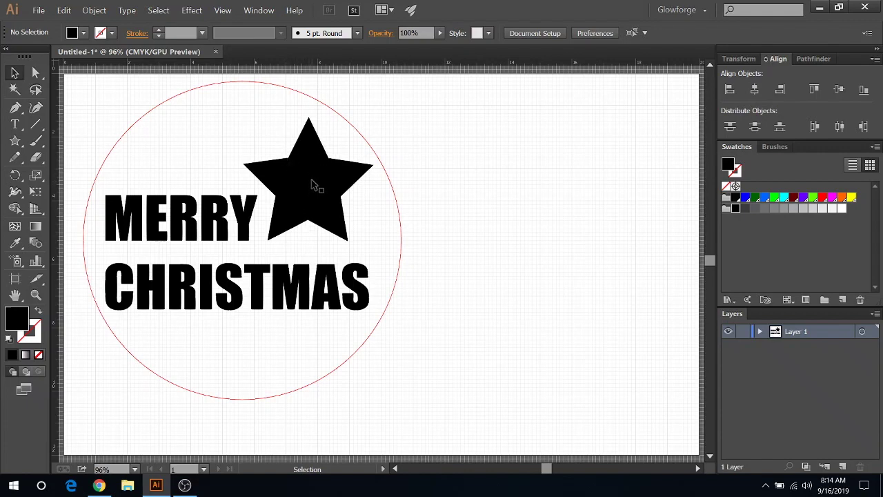
pyautogui.moveTo(316, 187)
pyautogui.mouseDown()
pyautogui.moveTo(489, 188)
pyautogui.moveTo(495, 176)
pyautogui.moveTo(343, 179)
pyautogui.moveTo(315, 189)
pyautogui.moveTo(325, 198)
pyautogui.mouseUp()
pyautogui.click(468, 179)
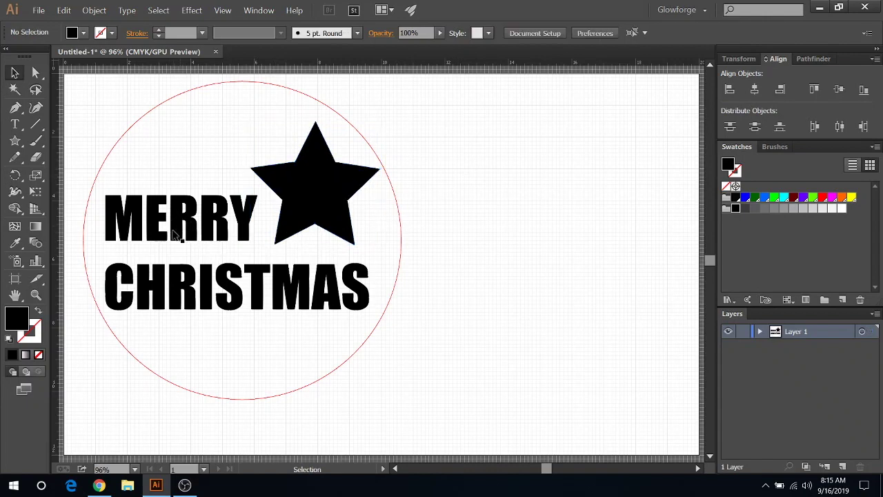
# Apply Type > Create Outlines to the MERRY CHRISTMAS text.
pyautogui.click(181, 236)
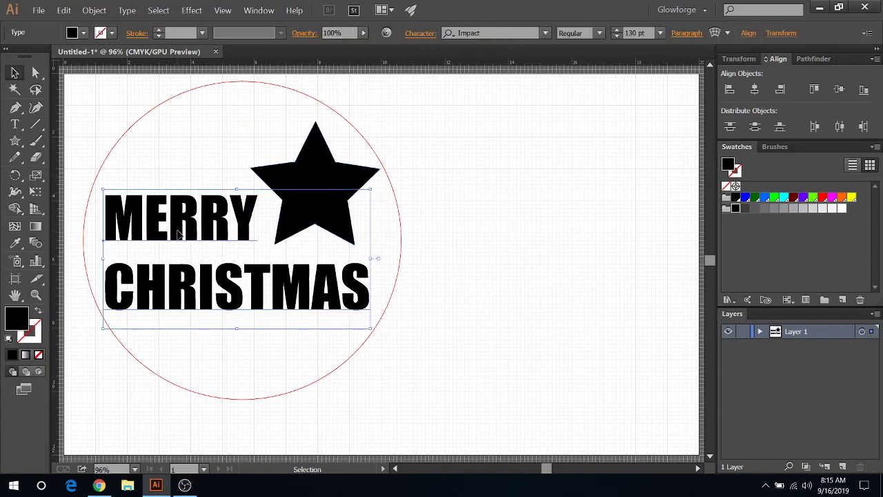
pyautogui.click(127, 10)
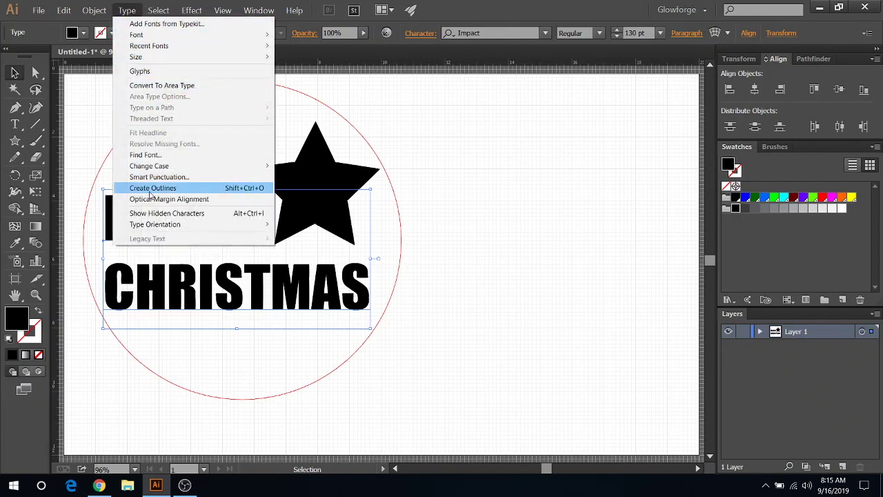
pyautogui.click(152, 189)
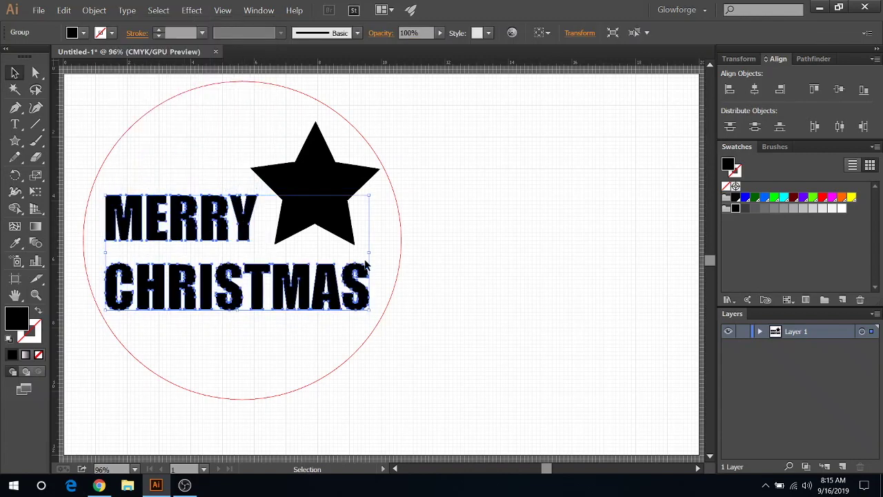
pyautogui.click(274, 356)
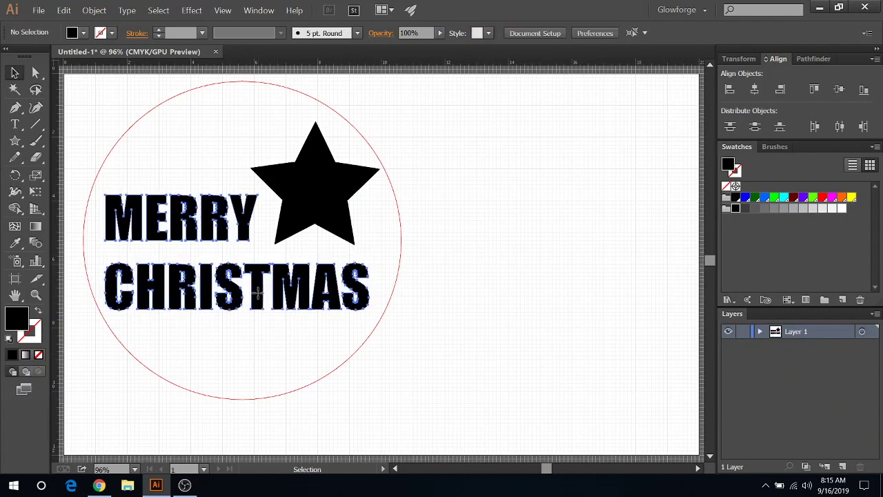
pyautogui.click(174, 220)
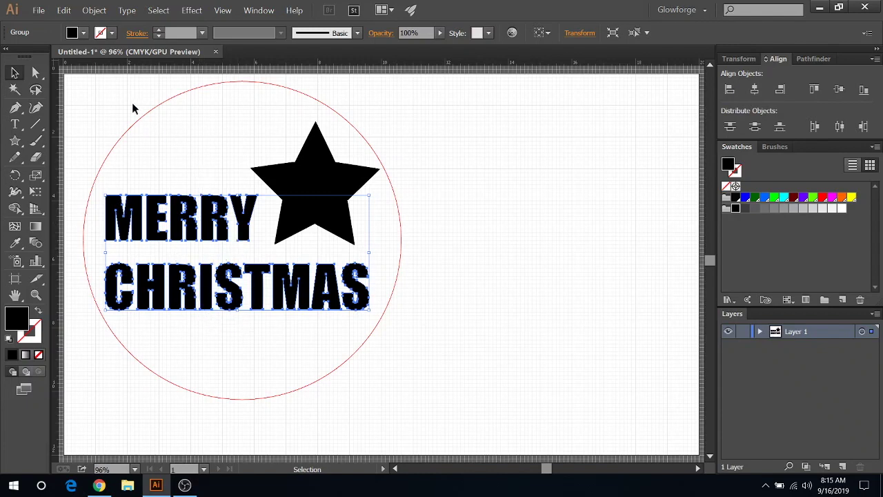
# Give the outlined MERRY CHRISTMAS letters no fill and an Aqua Blue stroke.
pyautogui.click(83, 32)
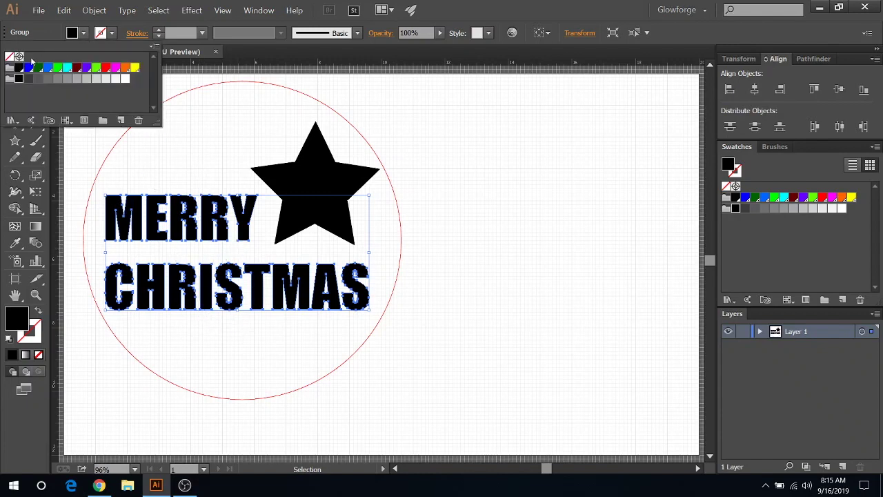
pyautogui.click(11, 56)
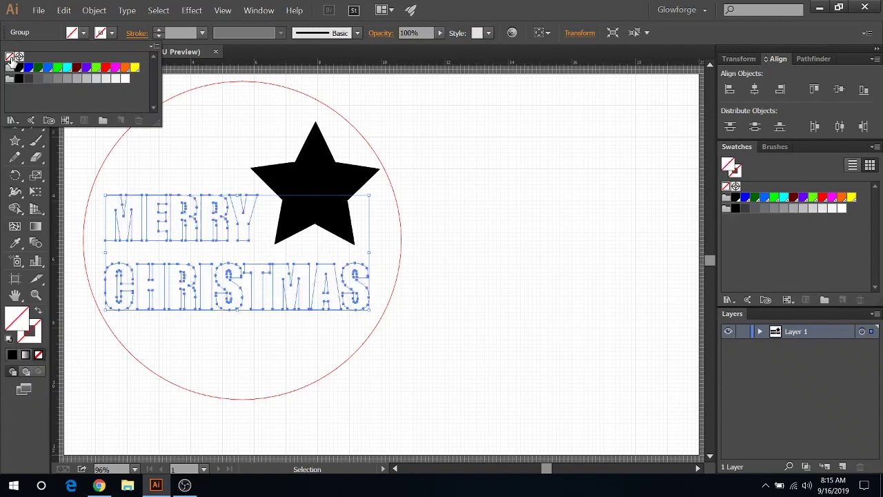
pyautogui.click(114, 35)
pyautogui.click(114, 34)
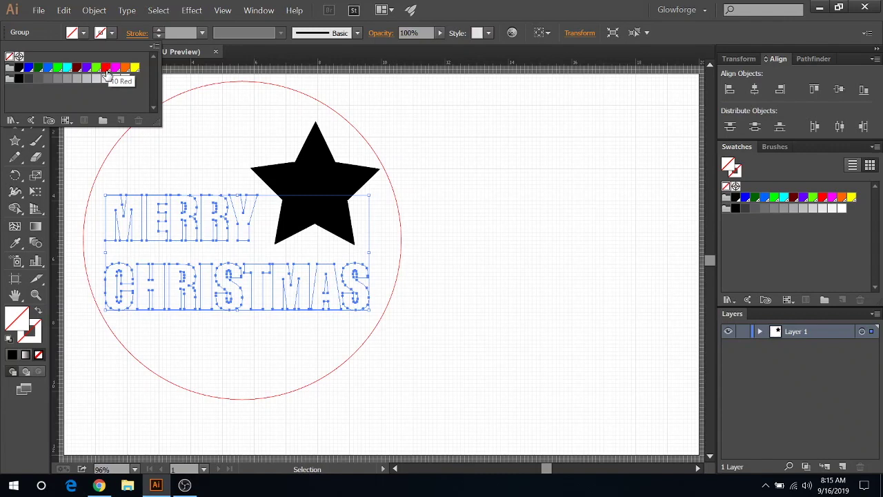
pyautogui.click(68, 72)
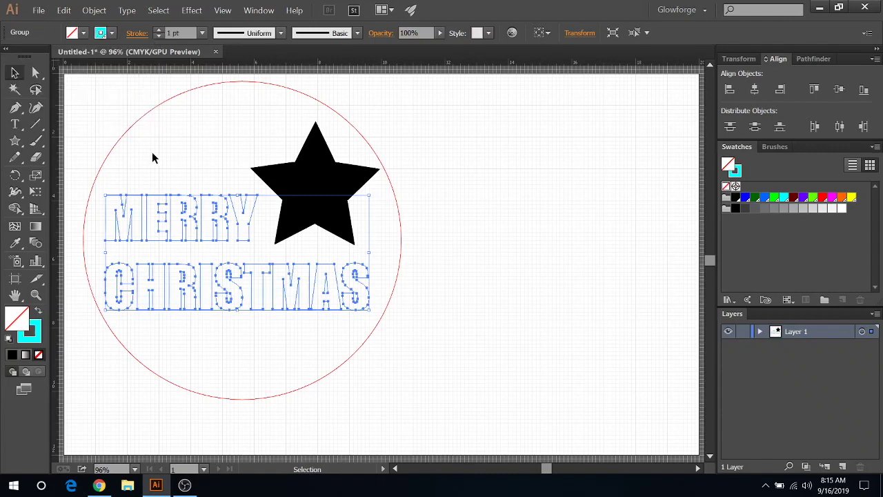
pyautogui.click(457, 278)
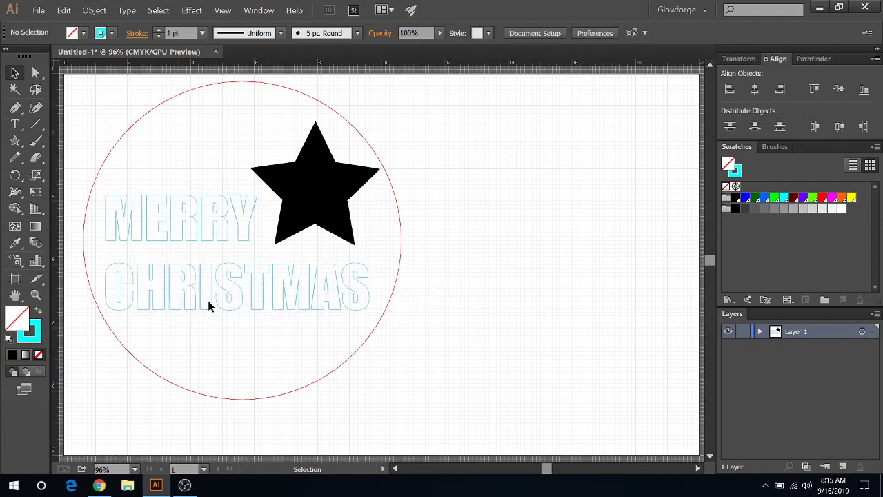
pyautogui.click(317, 193)
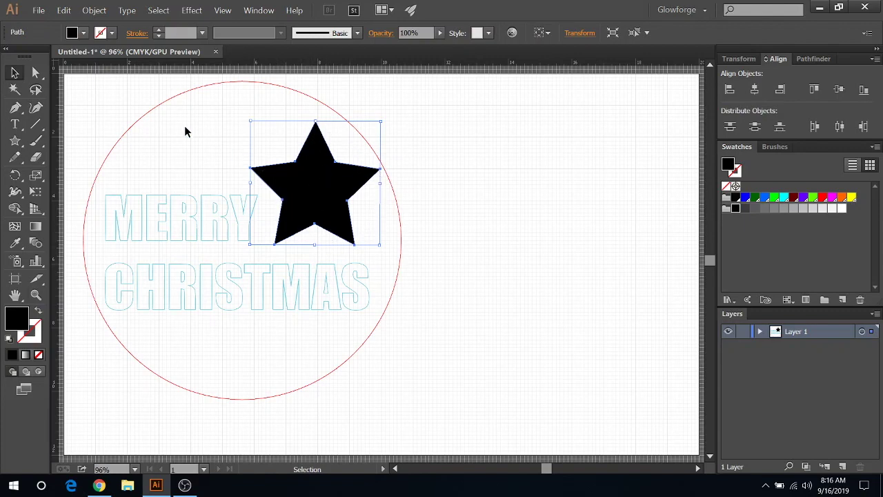
# Give the star an aqua stroke and set its fill to None.
pyautogui.click(83, 33)
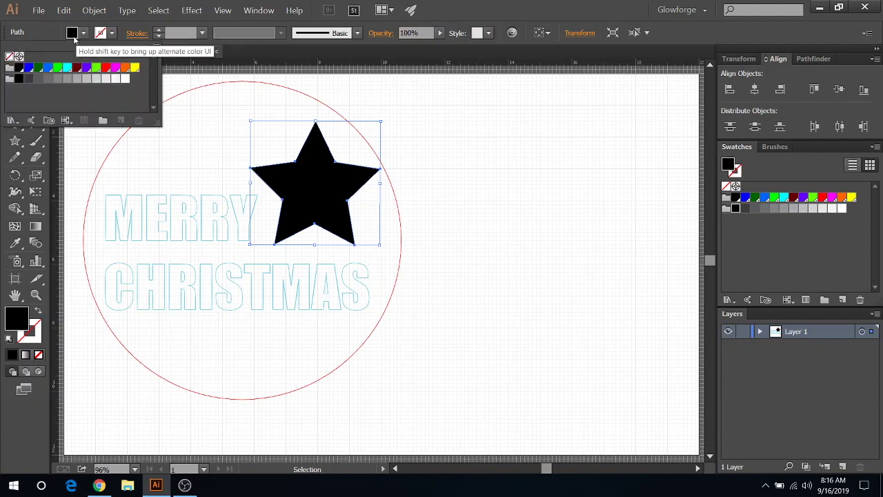
pyautogui.click(67, 67)
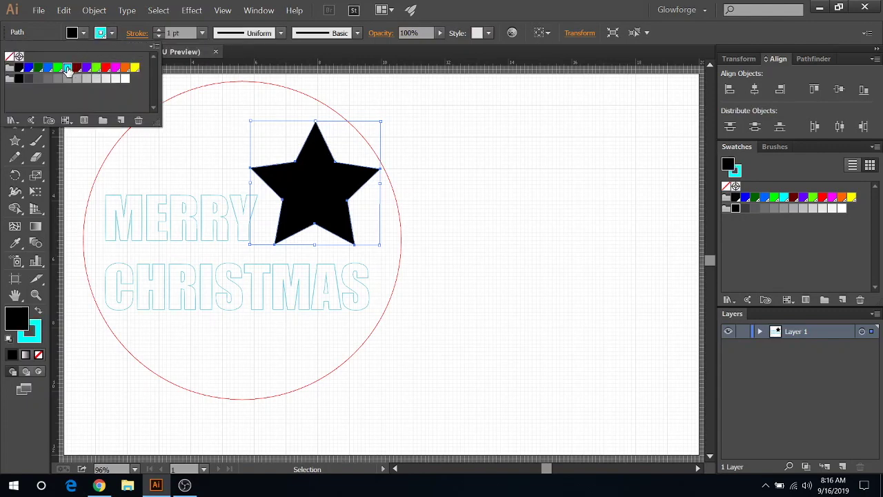
pyautogui.click(88, 34)
pyautogui.click(84, 33)
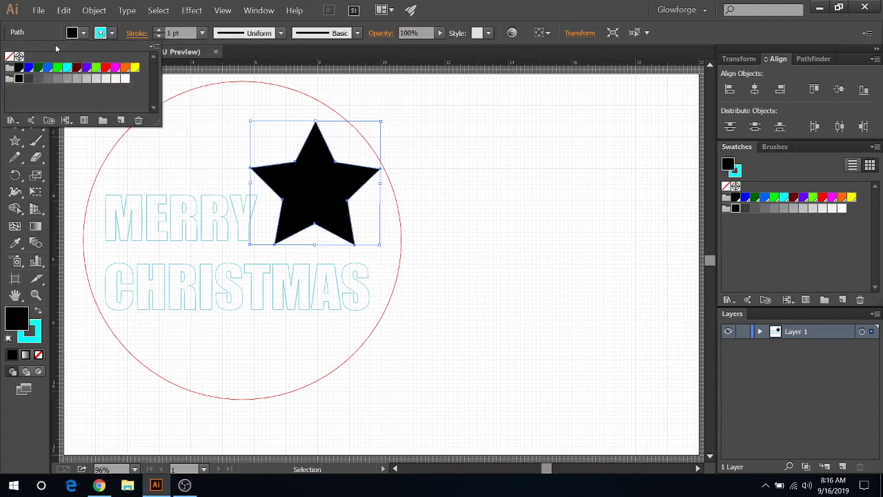
pyautogui.click(9, 57)
pyautogui.click(486, 229)
pyautogui.click(481, 222)
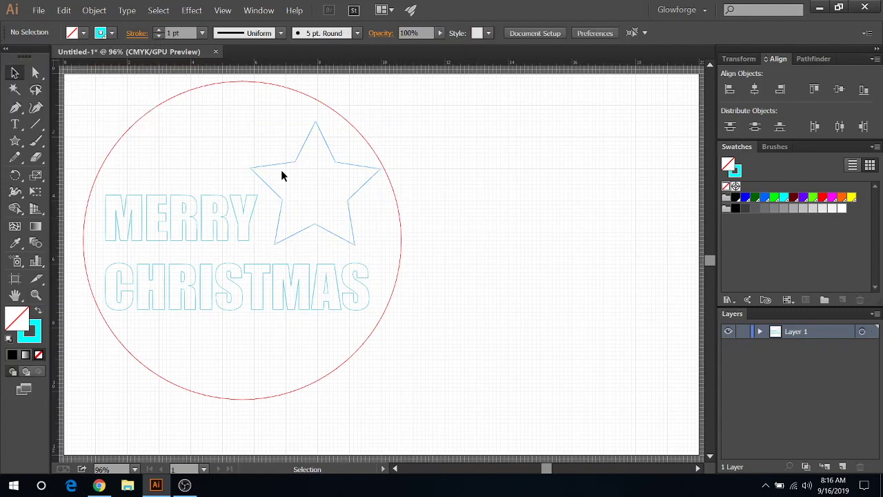
# Duplicate the MERRY CHRISTMAS outlines and move the copy right of the circle.
pyautogui.click(16, 73)
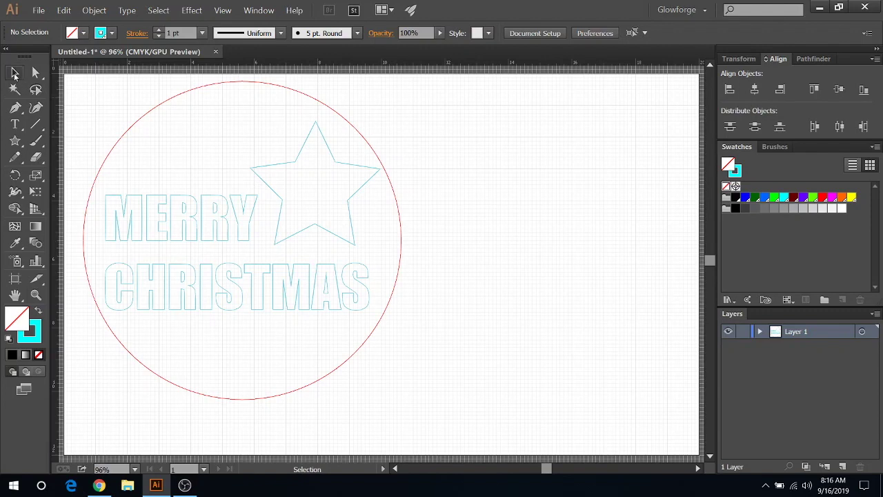
pyautogui.click(147, 218)
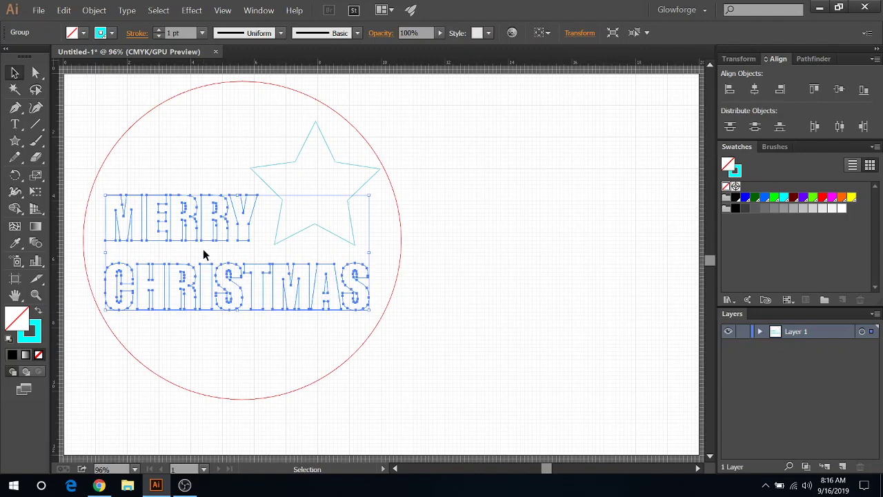
pyautogui.press('ctrl')
pyautogui.hotkey('ctrl', 'v')
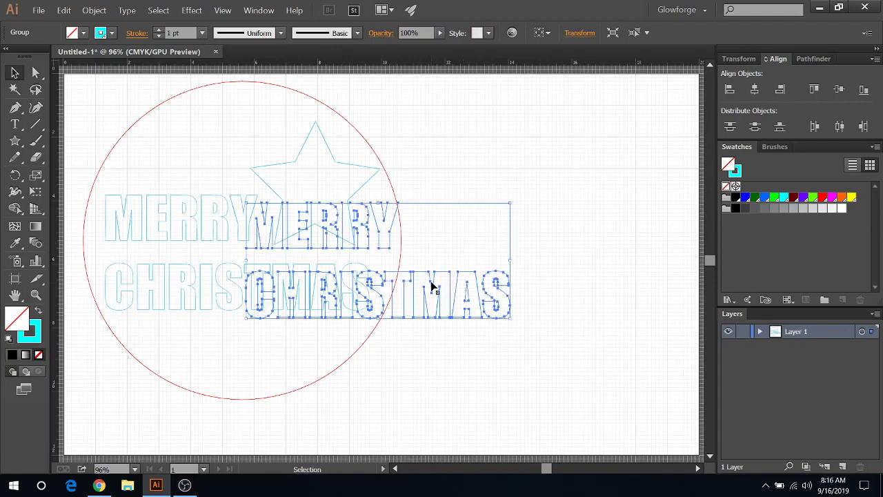
pyautogui.moveTo(431, 279); pyautogui.dragTo(595, 190)
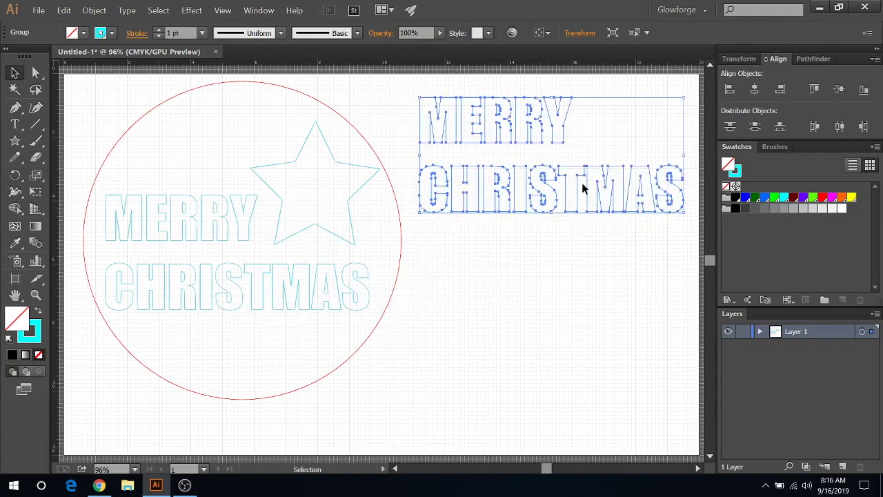
# Give the copied lettering a red stroke and nudge it slightly lower.
pyautogui.click(111, 32)
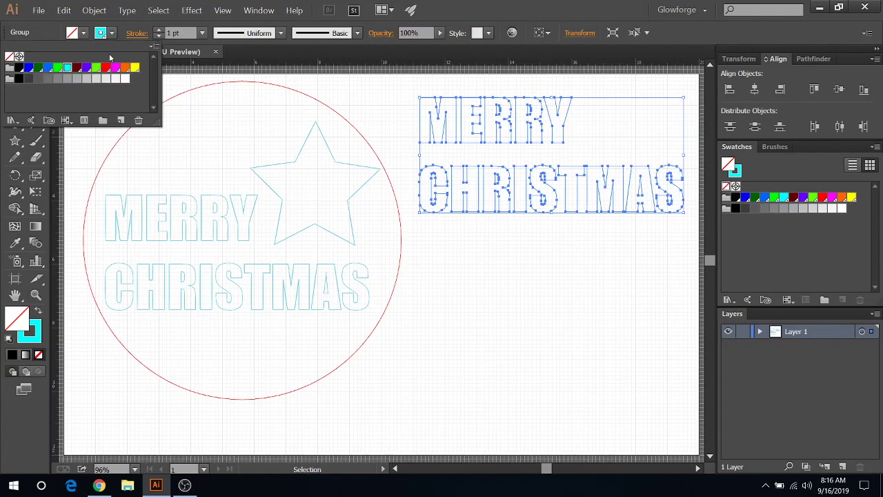
pyautogui.click(106, 67)
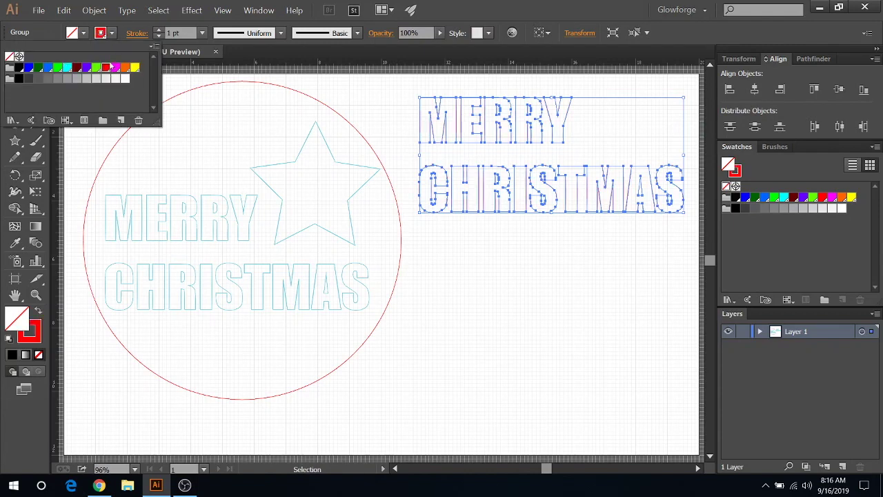
pyautogui.click(112, 34)
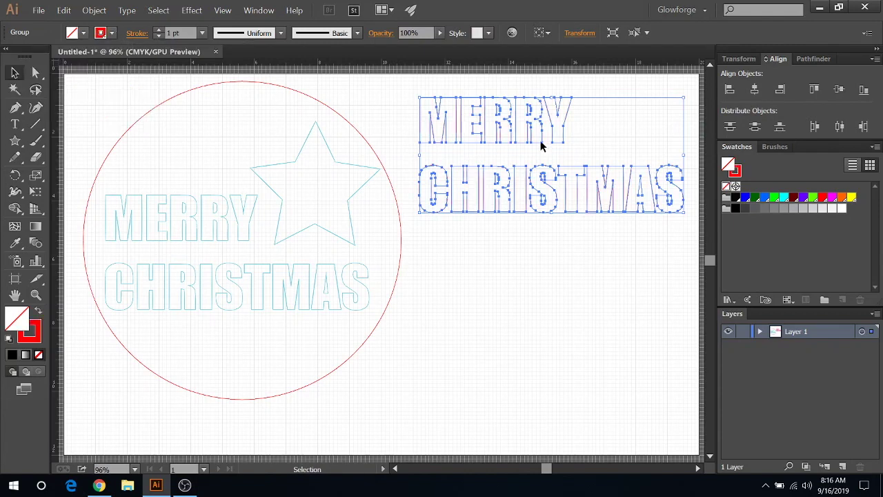
pyautogui.click(609, 127)
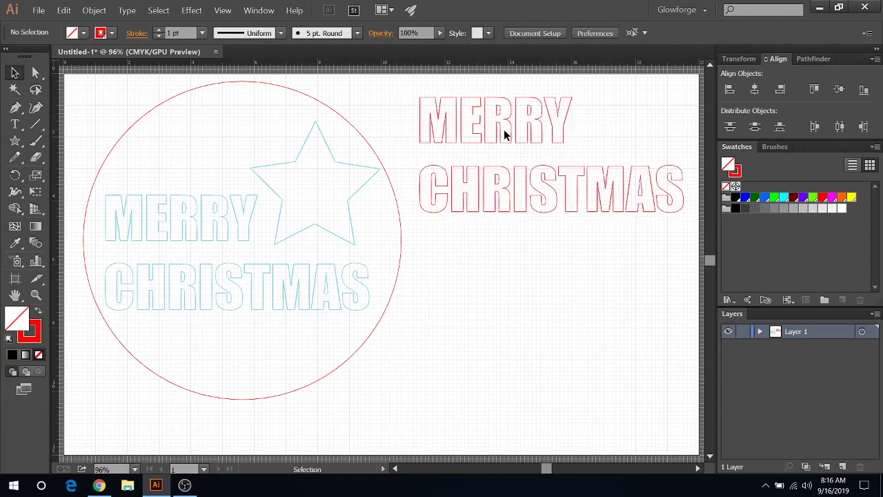
pyautogui.click(442, 128)
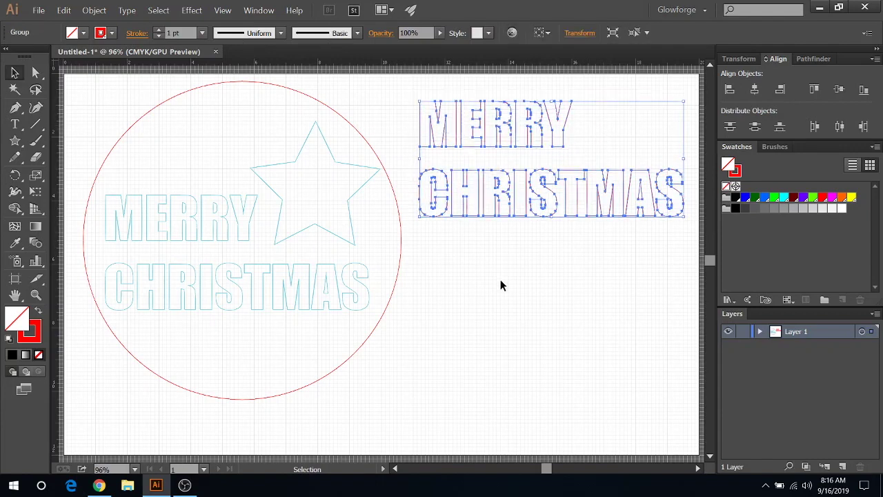
pyautogui.click(525, 256)
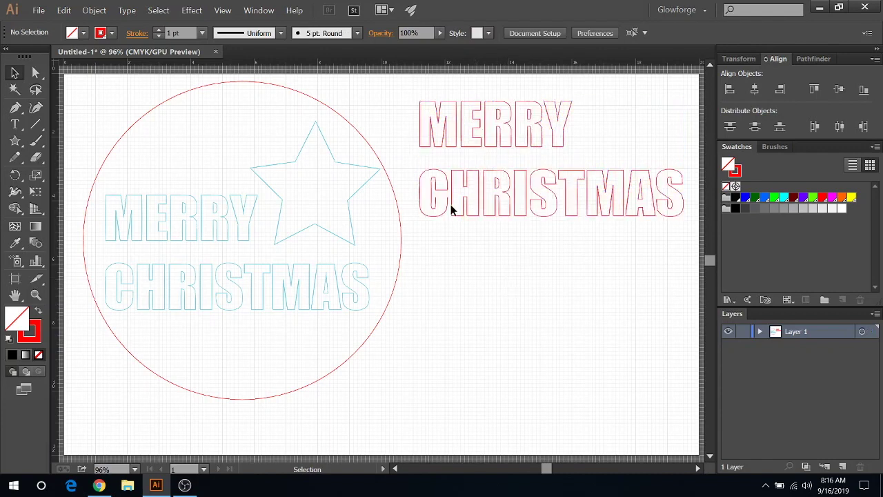
pyautogui.click(445, 140)
pyautogui.moveTo(446, 132); pyautogui.dragTo(462, 166)
pyautogui.click(543, 299)
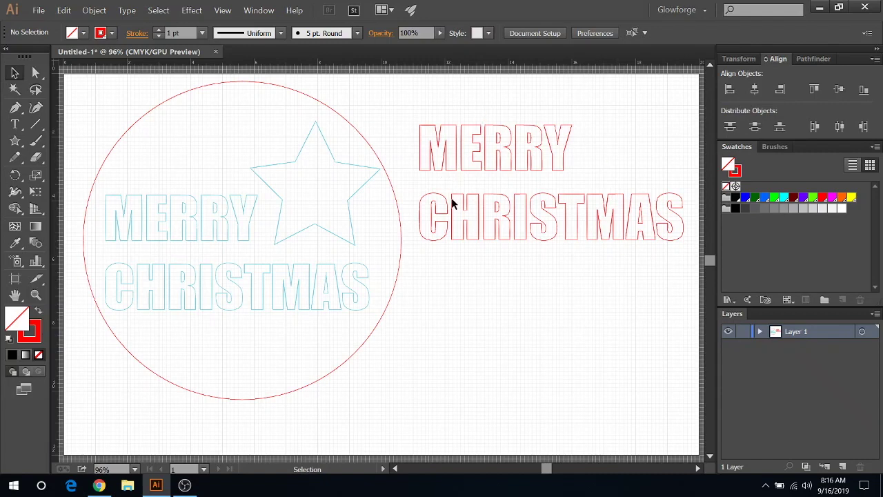
# Copy the aqua star, place the copy below the red CHRISTMAS text and make its stroke red.
pyautogui.click(347, 199)
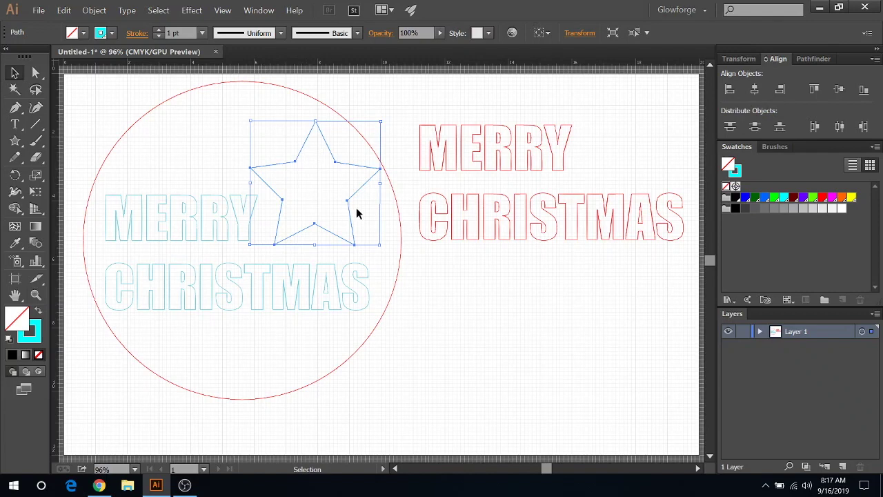
pyautogui.click(539, 318)
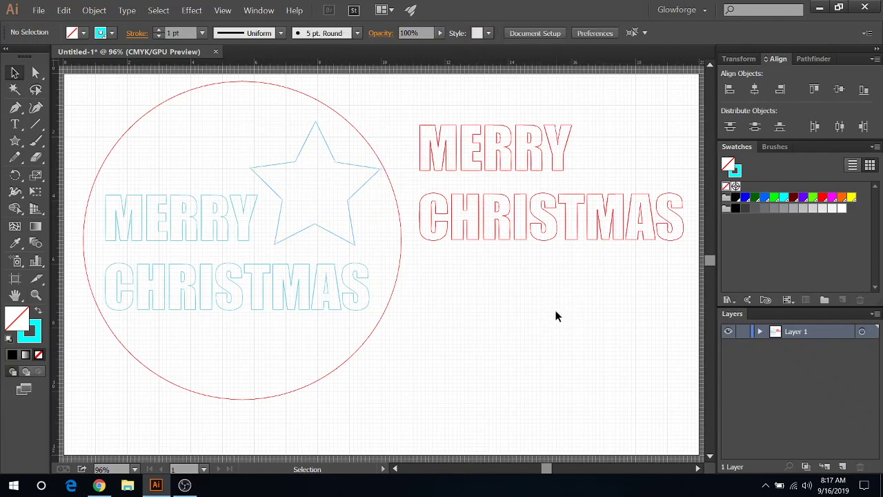
pyautogui.click(353, 233)
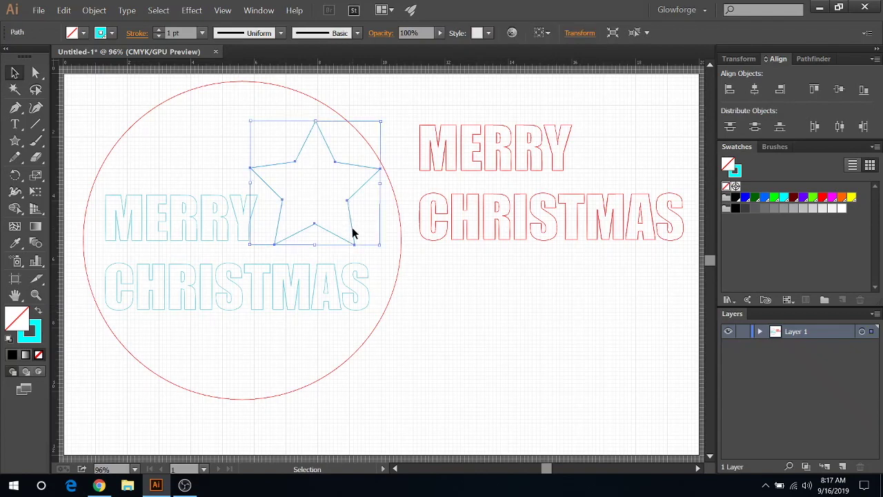
pyautogui.hotkey('ctrl', 'c')
pyautogui.hotkey('ctrl', 'v')
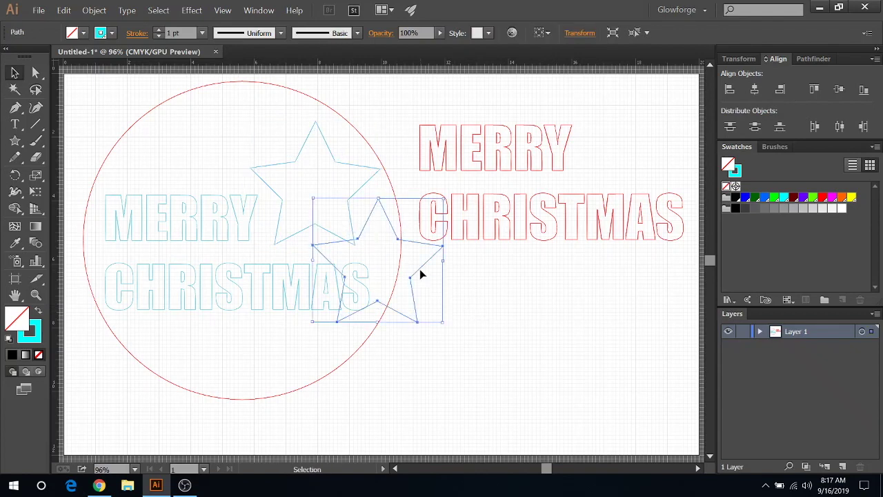
pyautogui.moveTo(422, 274); pyautogui.dragTo(543, 335)
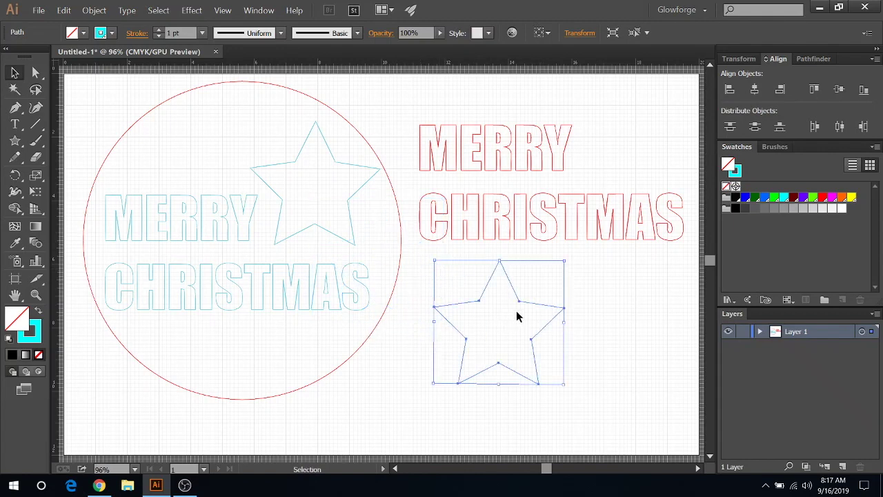
pyautogui.click(111, 33)
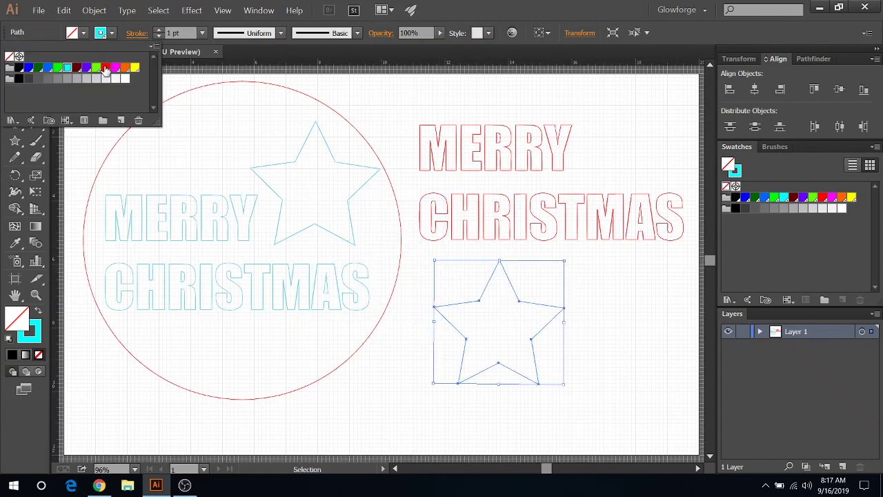
pyautogui.click(106, 67)
pyautogui.click(609, 287)
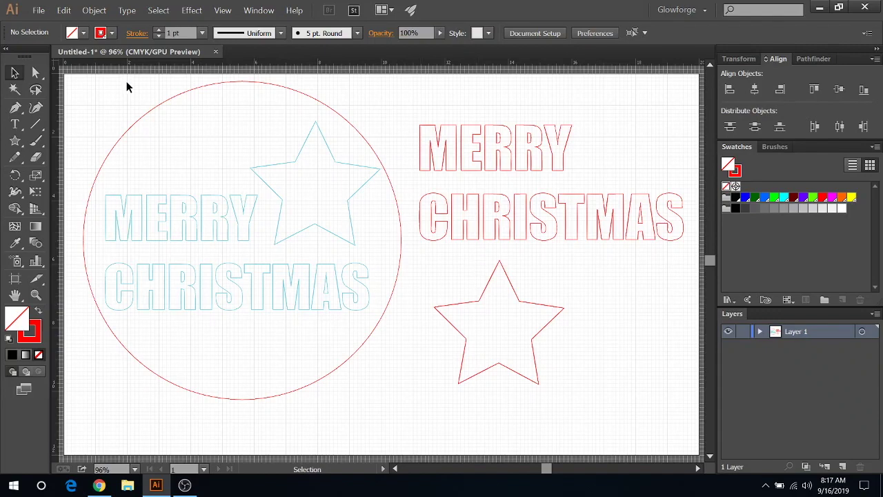
# Save the design as an SVG named CHRISTMAS TEST, accepting the default SVG options.
pyautogui.click(38, 11)
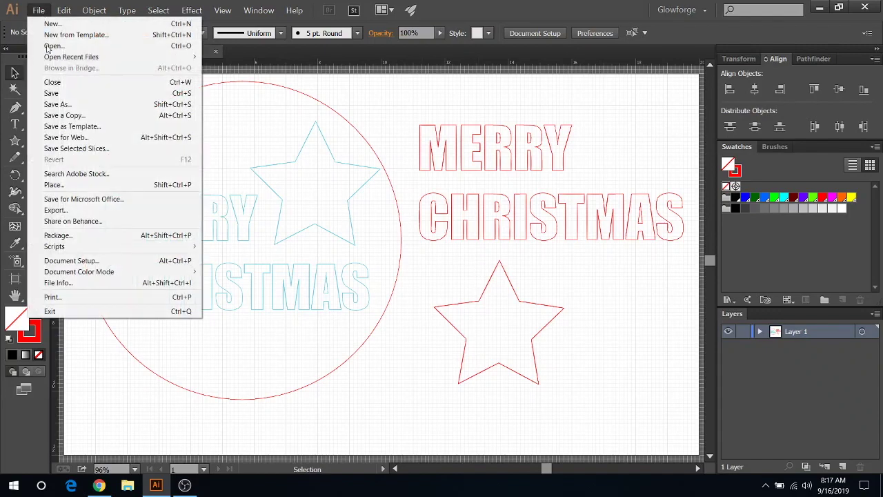
pyautogui.click(58, 104)
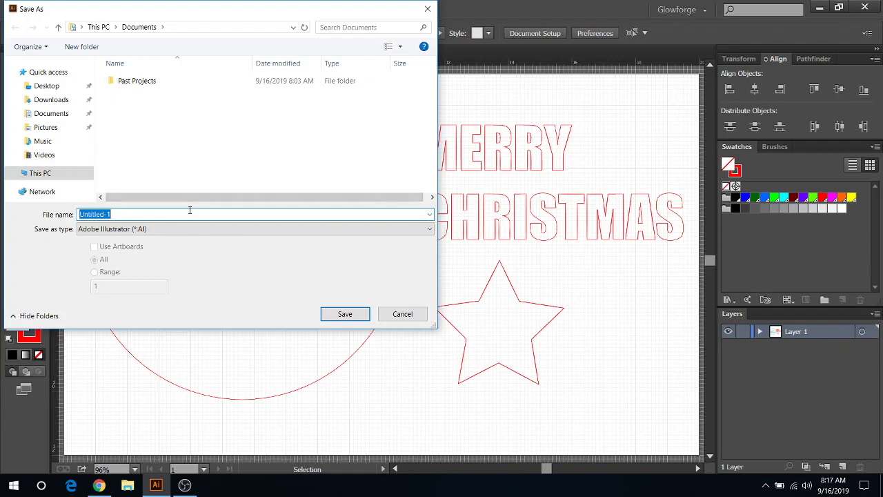
pyautogui.write('CHRISTMAS TEST')
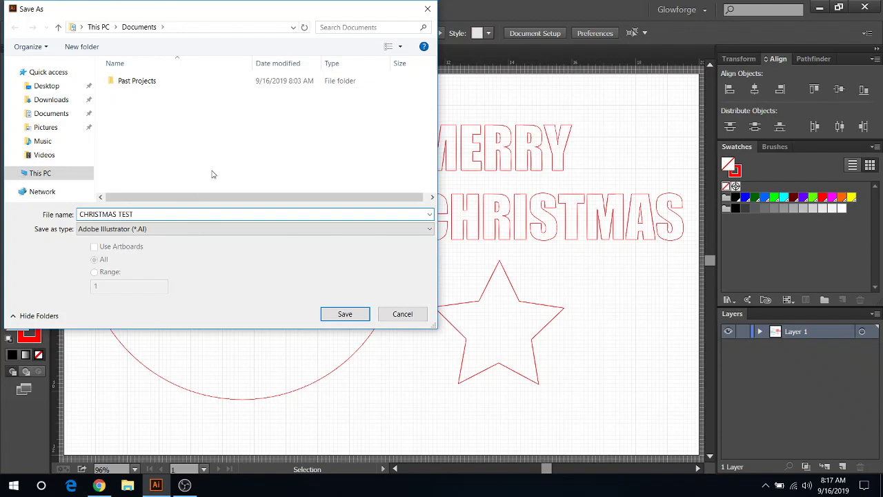
pyautogui.click(216, 230)
pyautogui.click(213, 277)
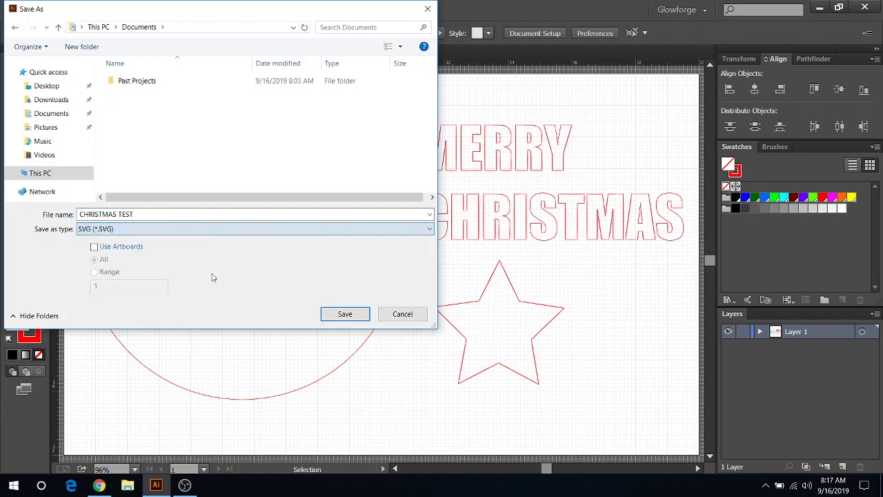
pyautogui.click(342, 314)
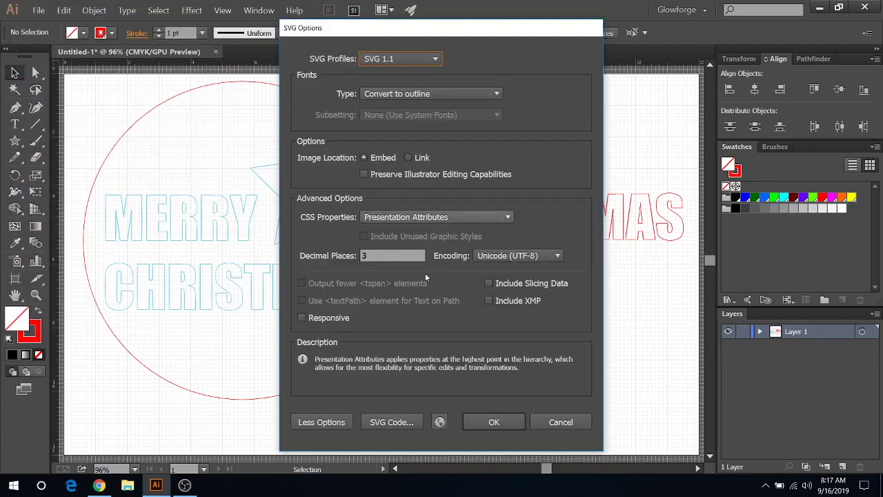
pyautogui.click(494, 419)
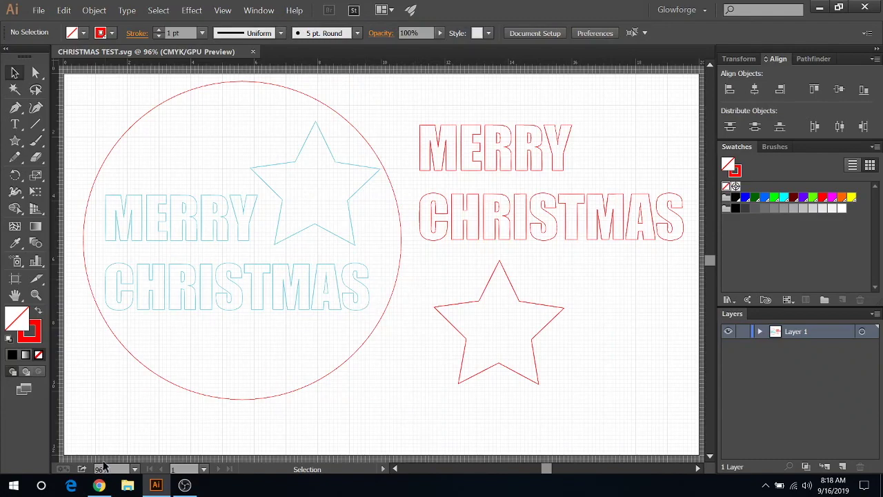
# Upload CHRISTMAS TEST into the Glowforge editor and place it at the bed's top-left corner.
pyautogui.click(99, 485)
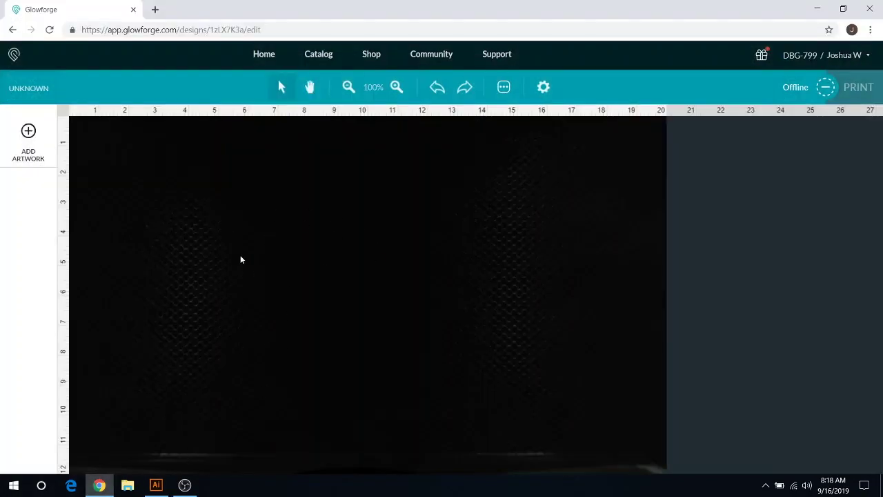
pyautogui.click(27, 132)
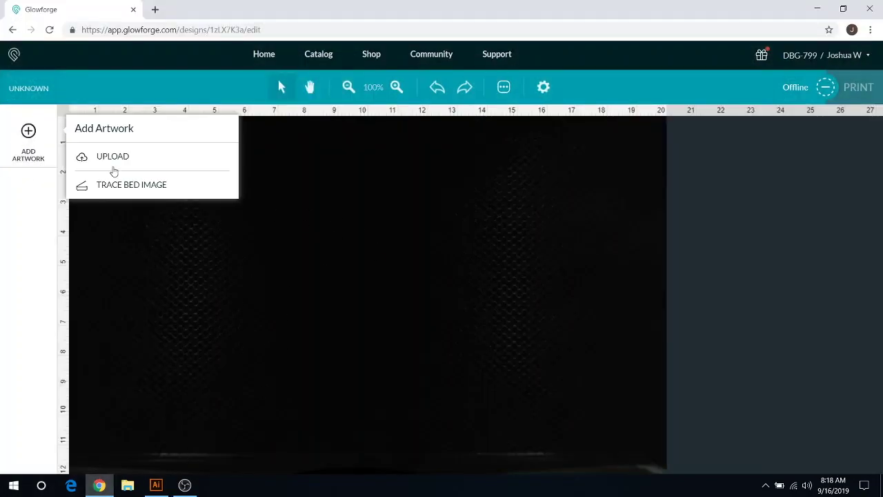
pyautogui.click(117, 158)
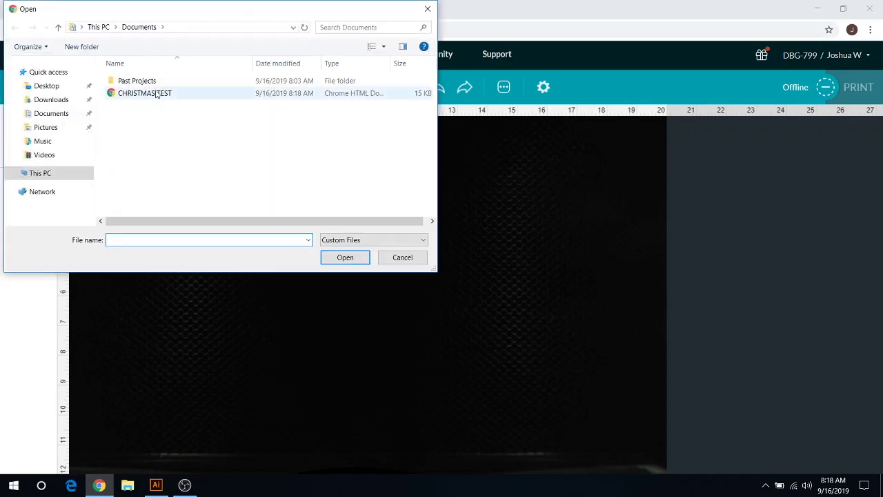
pyautogui.click(147, 94)
pyautogui.click(343, 257)
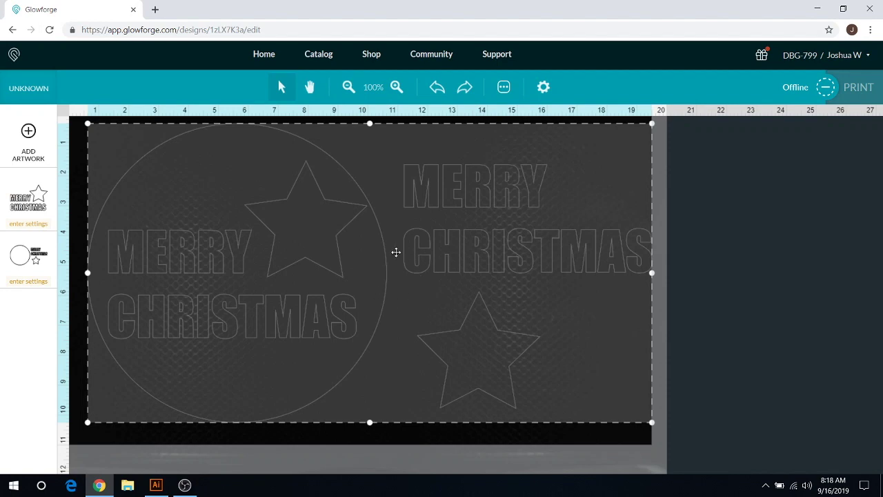
pyautogui.moveTo(393, 250); pyautogui.dragTo(378, 246)
pyautogui.press('Left')
pyautogui.press('Left')
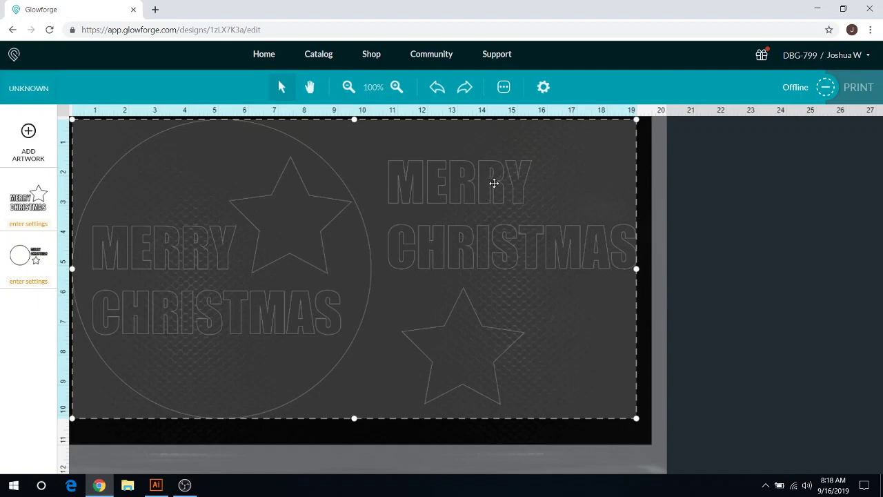
# Choose Thick Maple Plywood as the material in place of UNKNOWN.
pyautogui.click(453, 428)
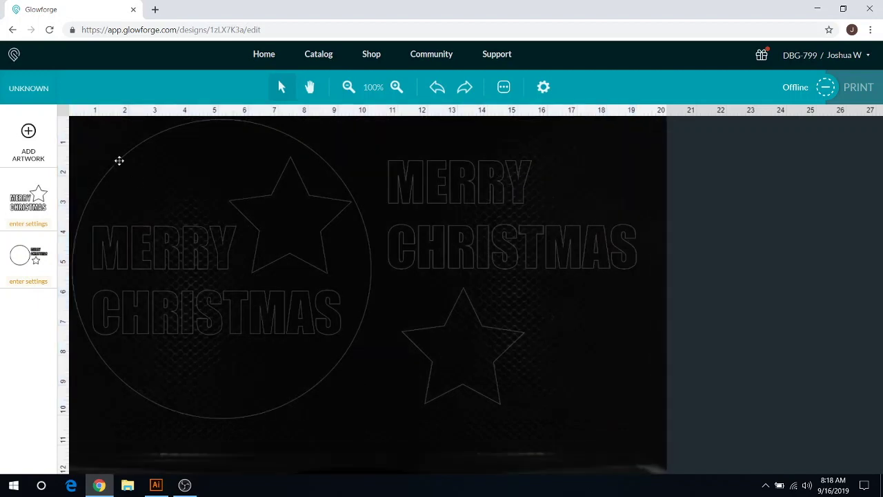
pyautogui.click(35, 88)
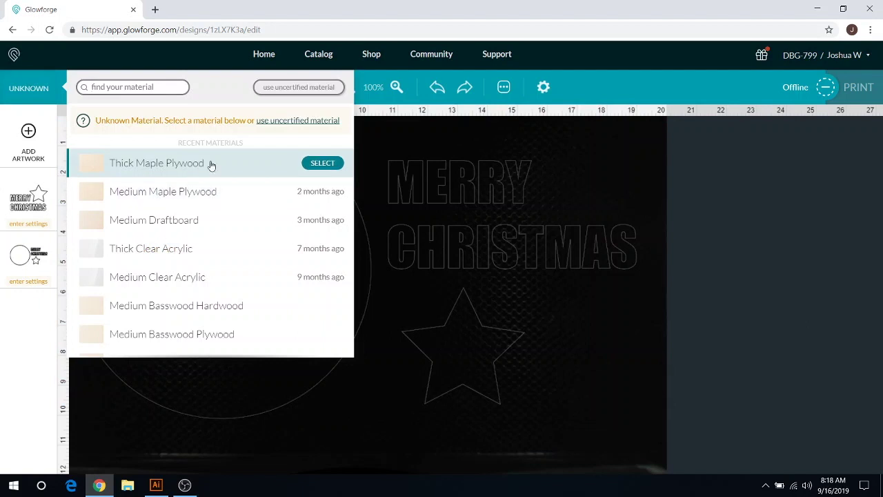
pyautogui.click(323, 164)
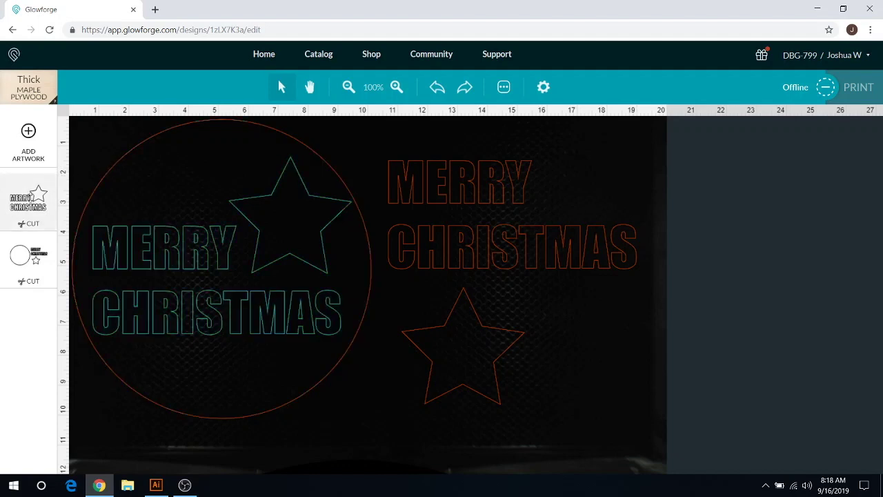
# Set the aqua text-and-star artwork to Score, leaving the circle and red outlines as Cut.
pyautogui.click(29, 198)
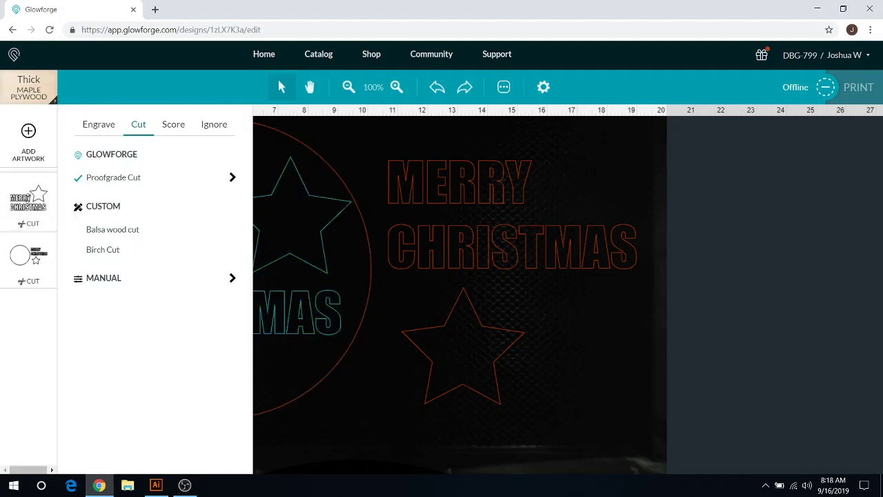
pyautogui.click(173, 128)
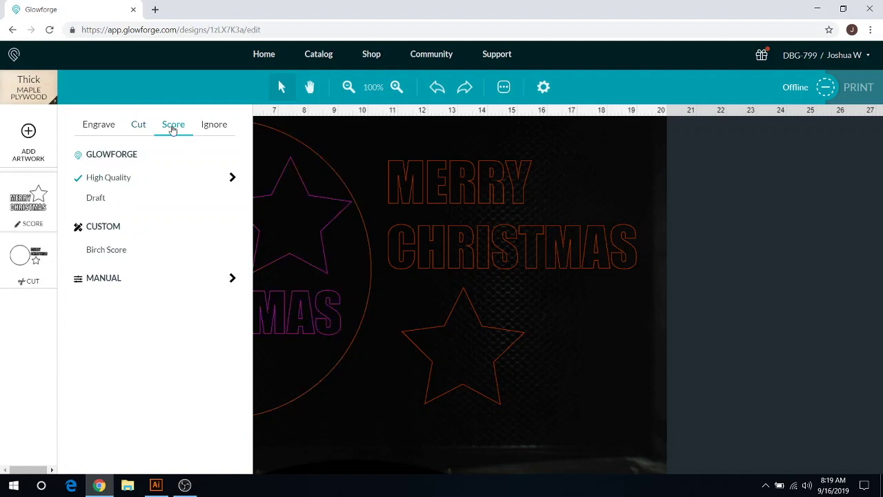
pyautogui.click(354, 417)
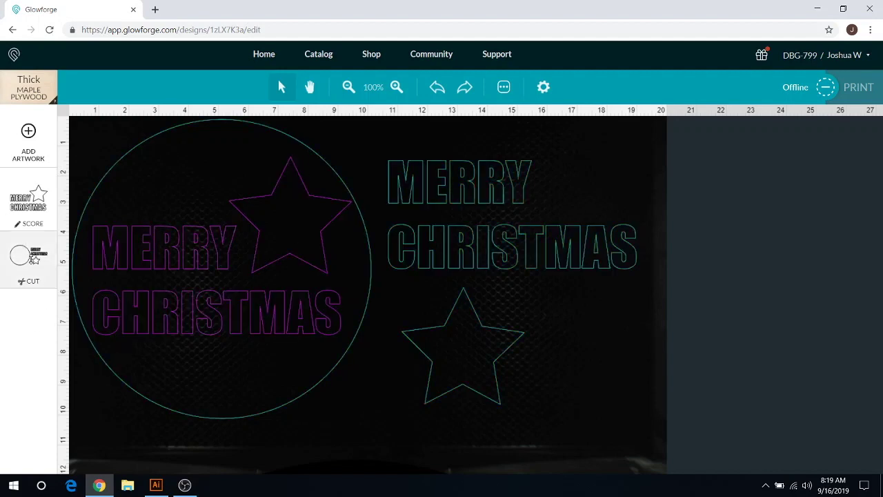
pyautogui.click(31, 257)
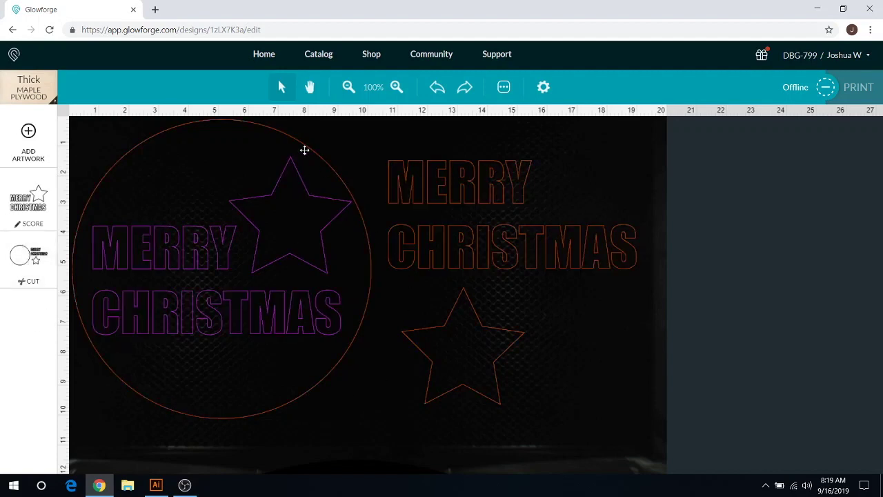